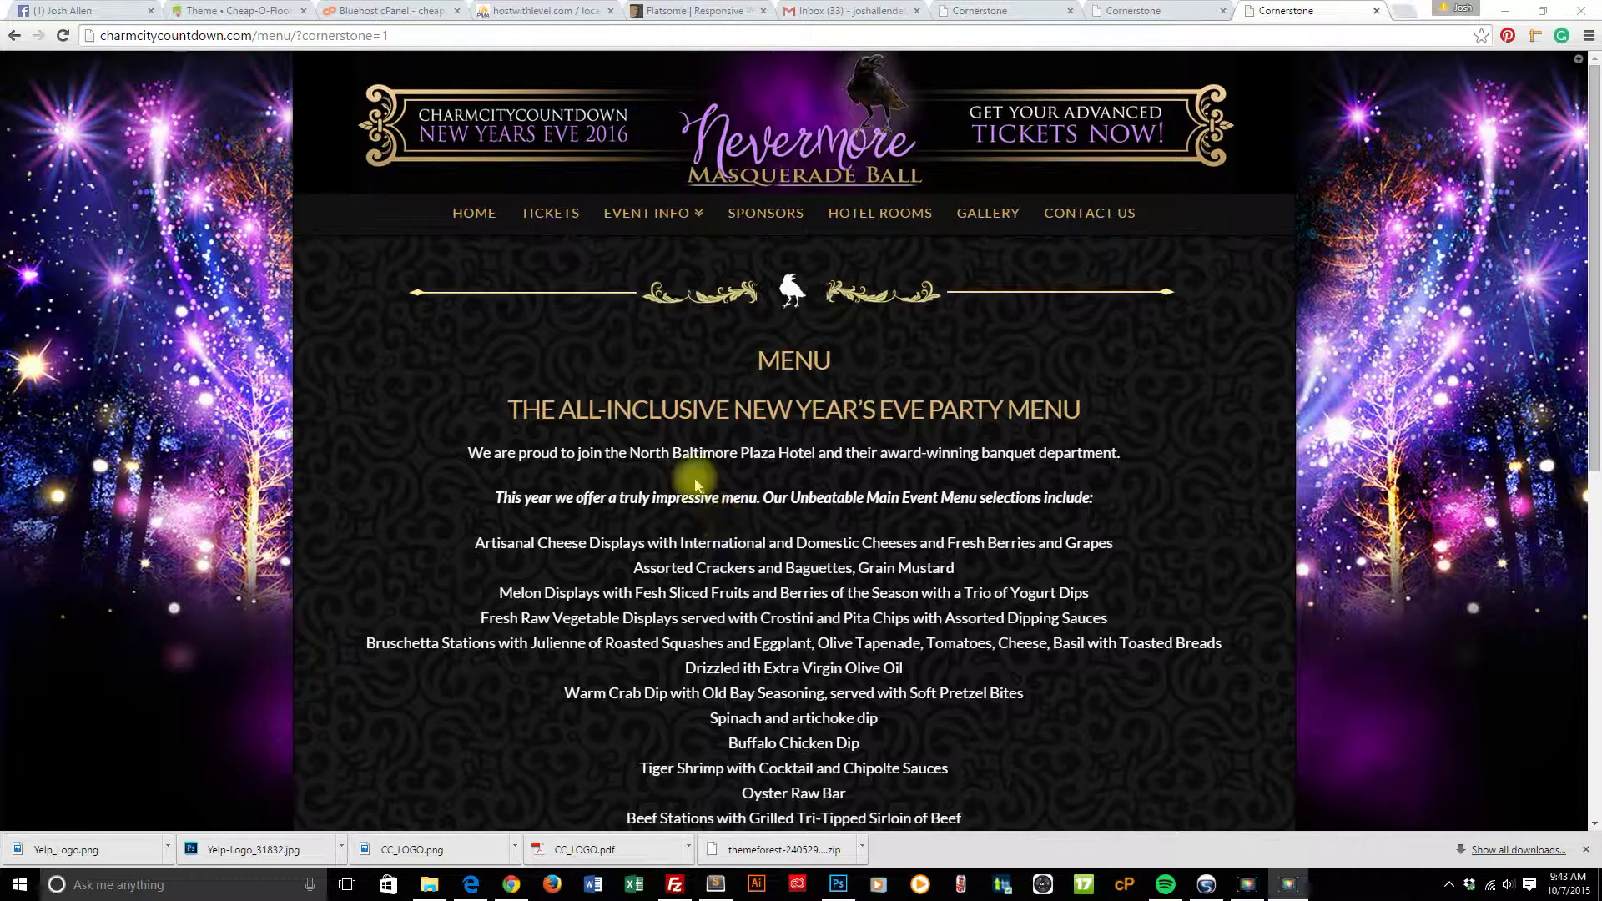
- Show the page builder's editing controls and open Section 1 from the page layout
left_click(14, 35)
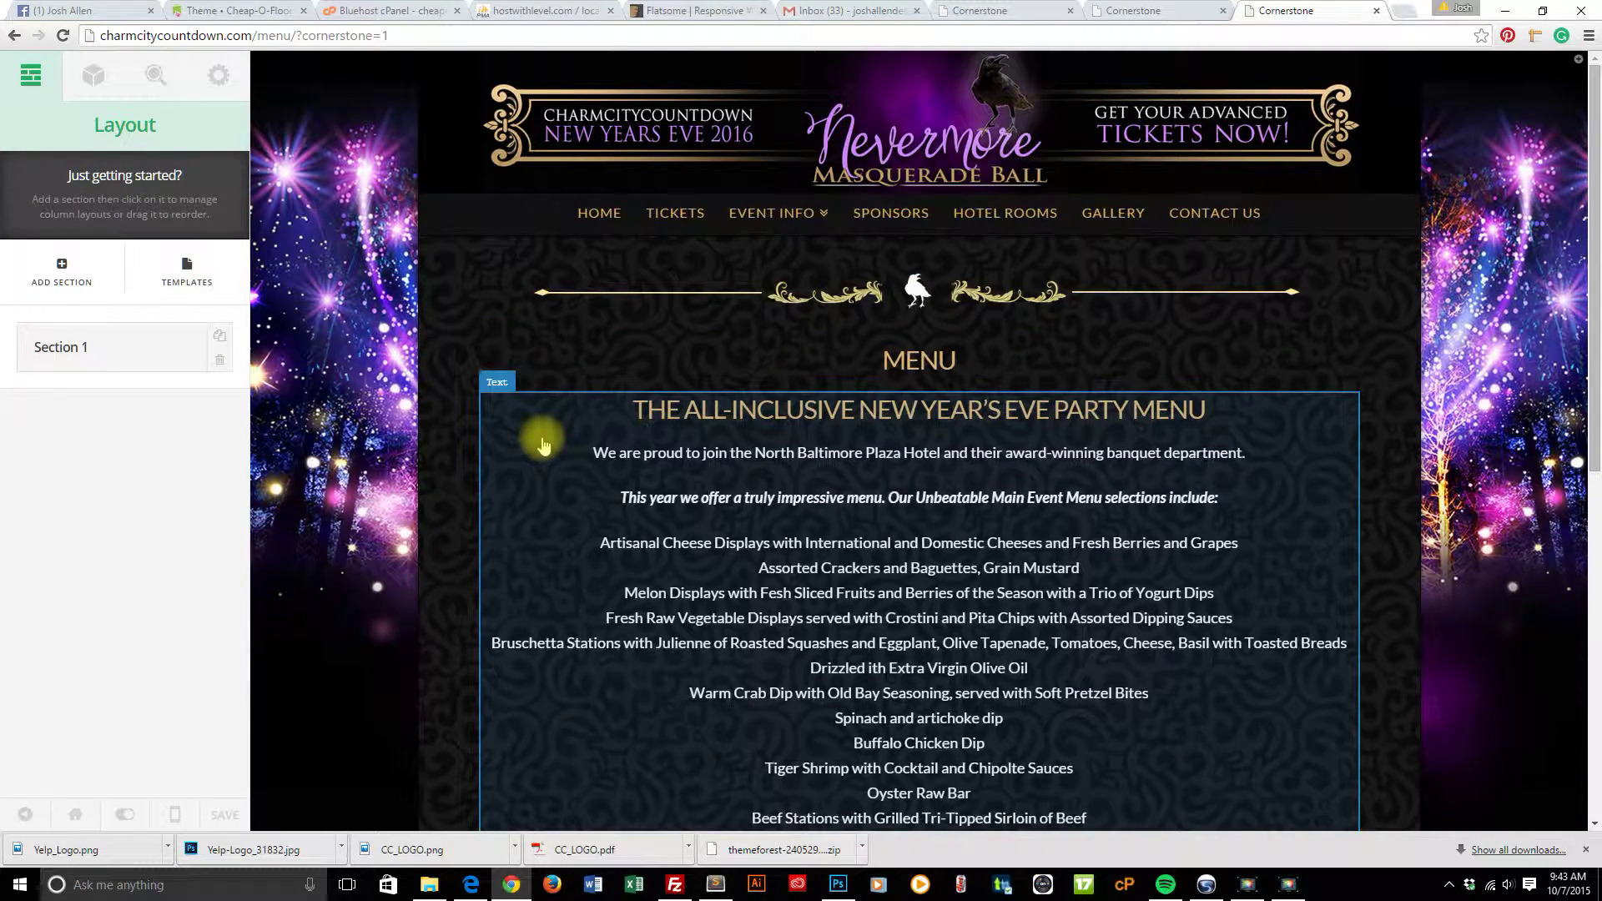
left_click(161, 359)
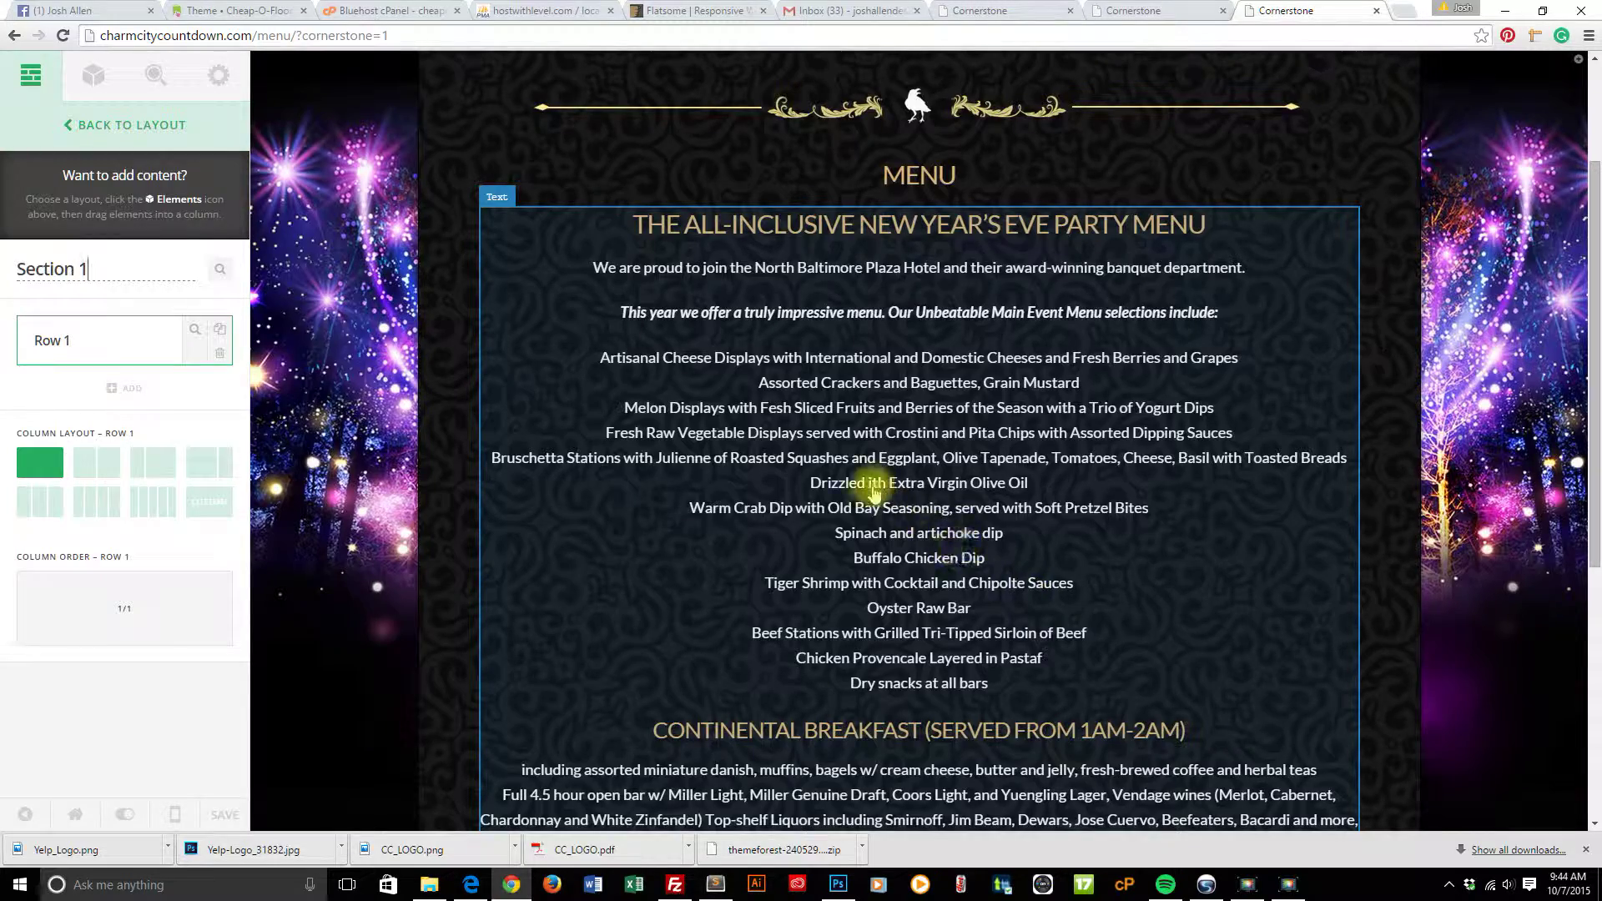
- Try Heading 3 on the page's MENU title in the visual editor and set it back to Heading 4
scroll(939, 472, "down", 5)
scroll(941, 481, "up", 7)
scroll(940, 481, "down", 2)
scroll(940, 482, "up", 1)
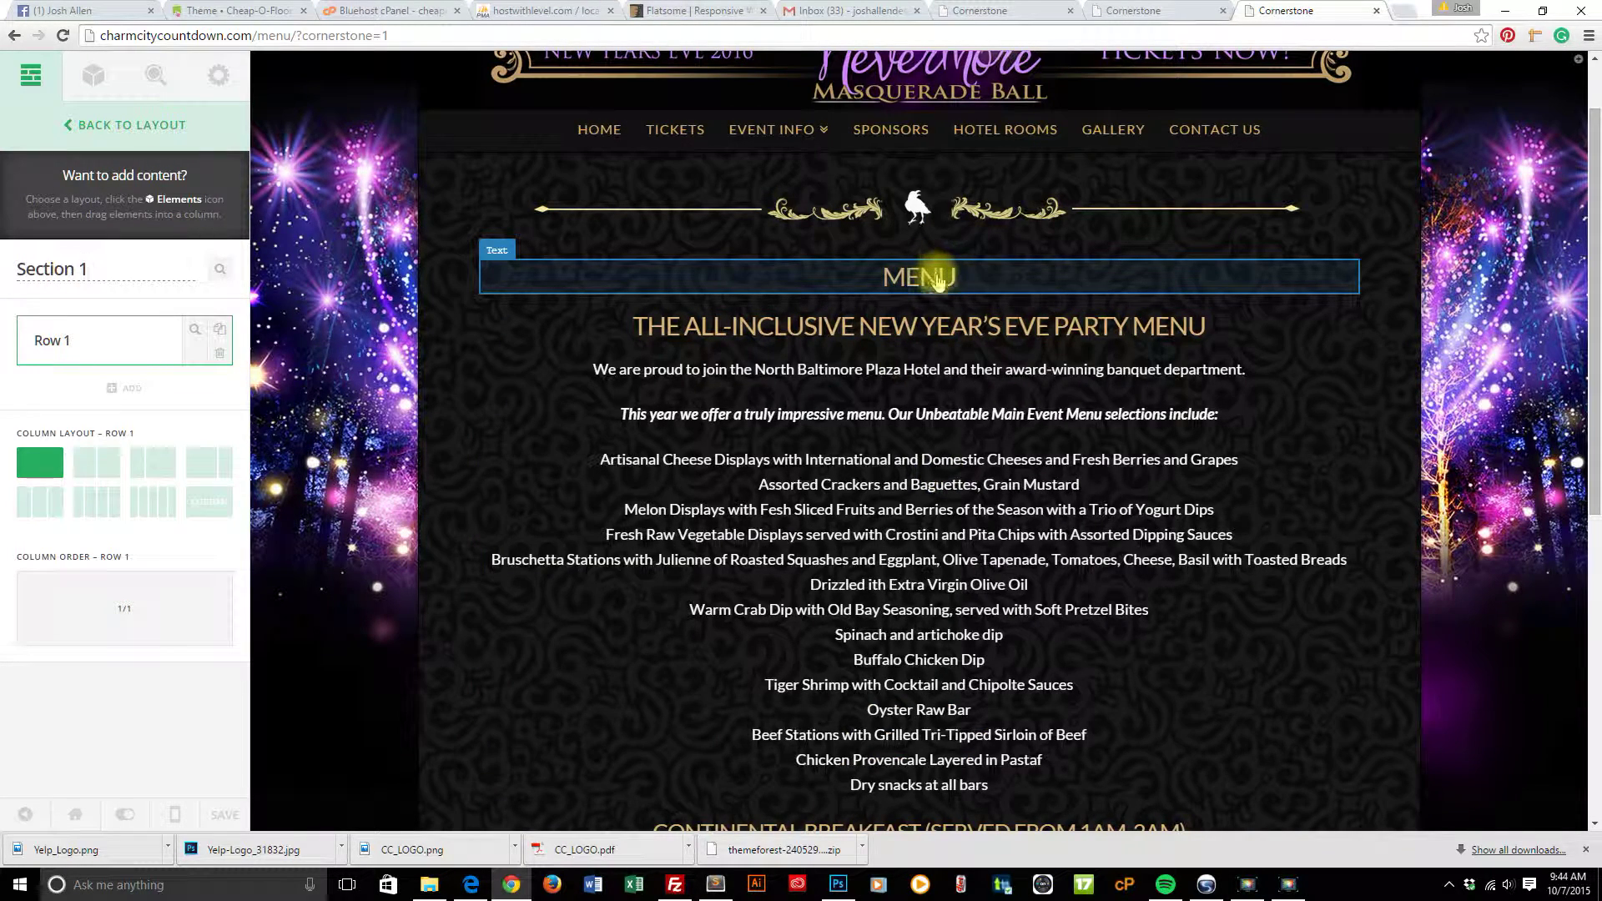
left_click(973, 282)
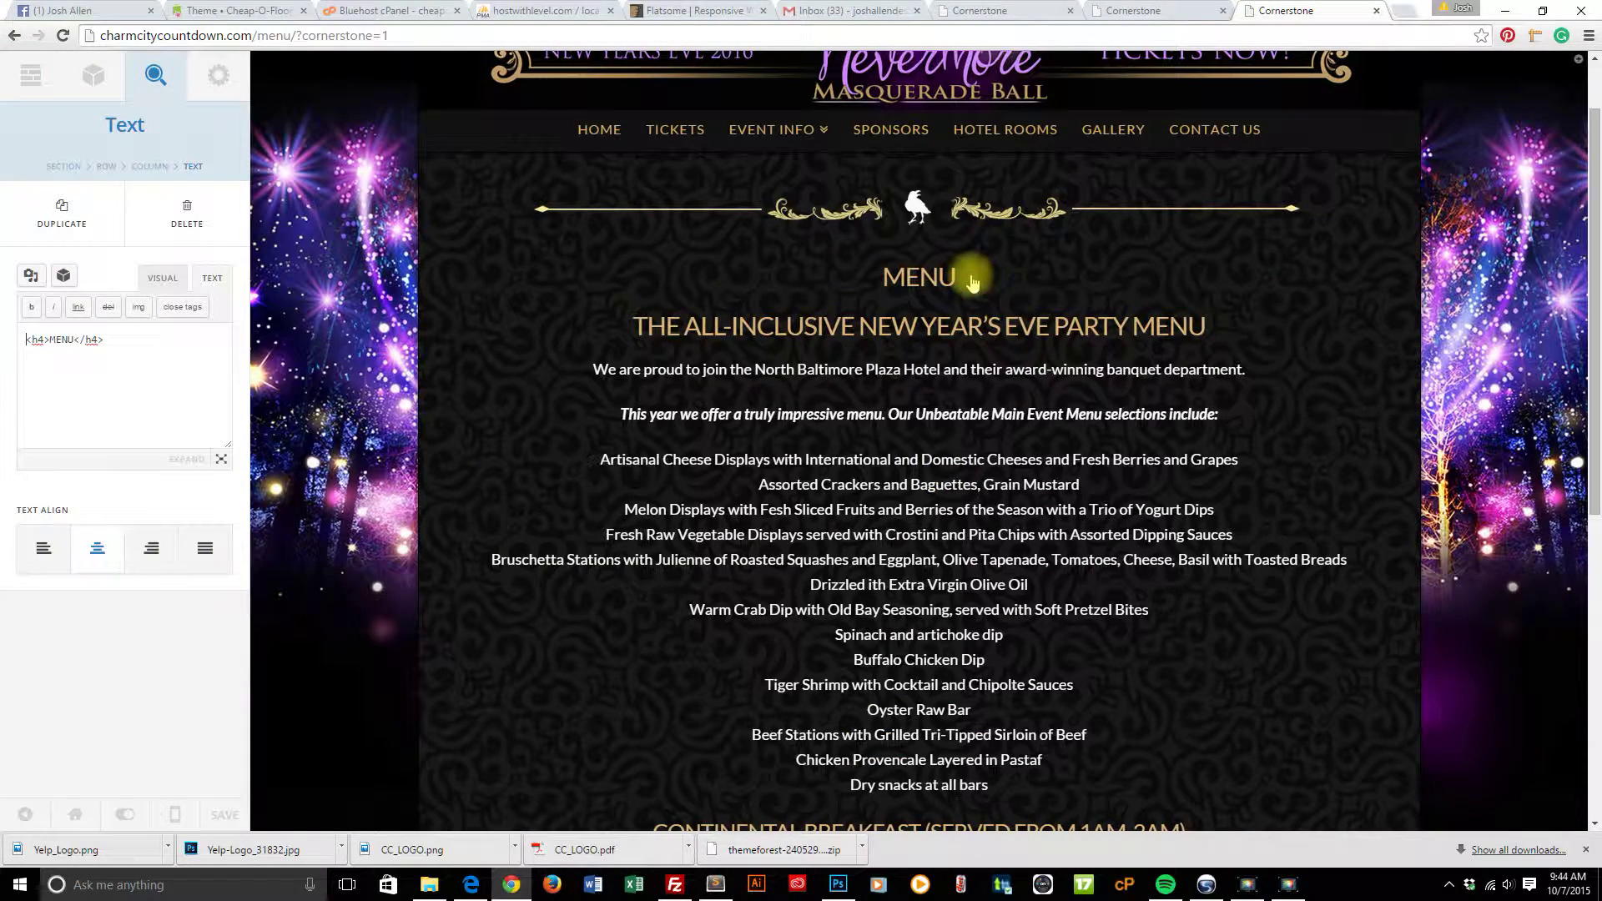
left_click(164, 281)
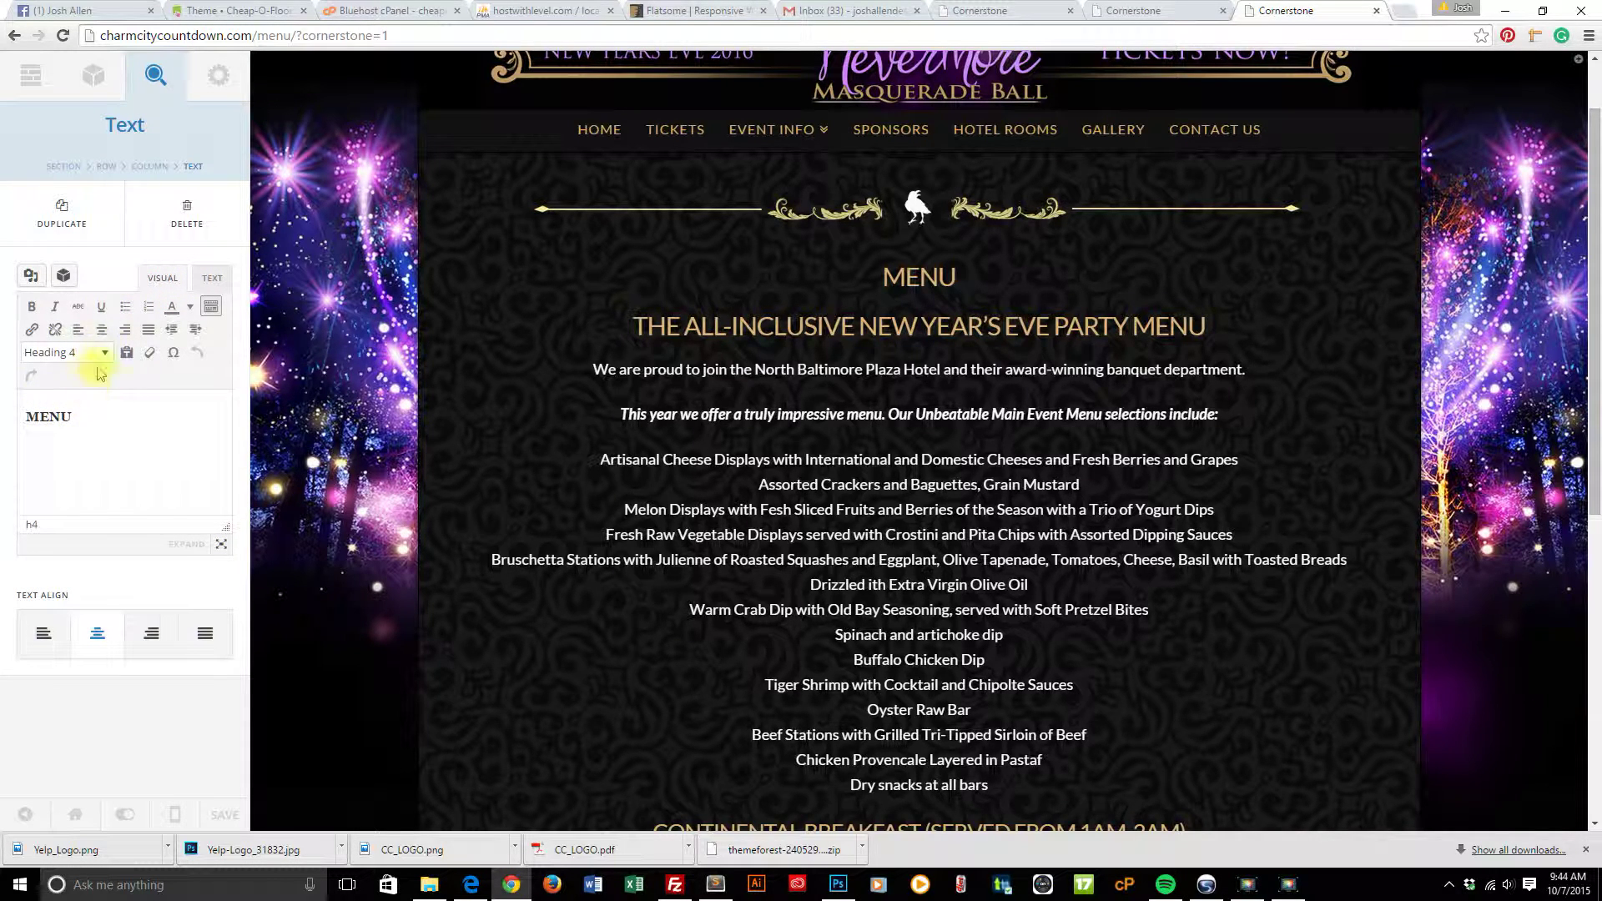
left_click_drag(72, 417, 21, 416)
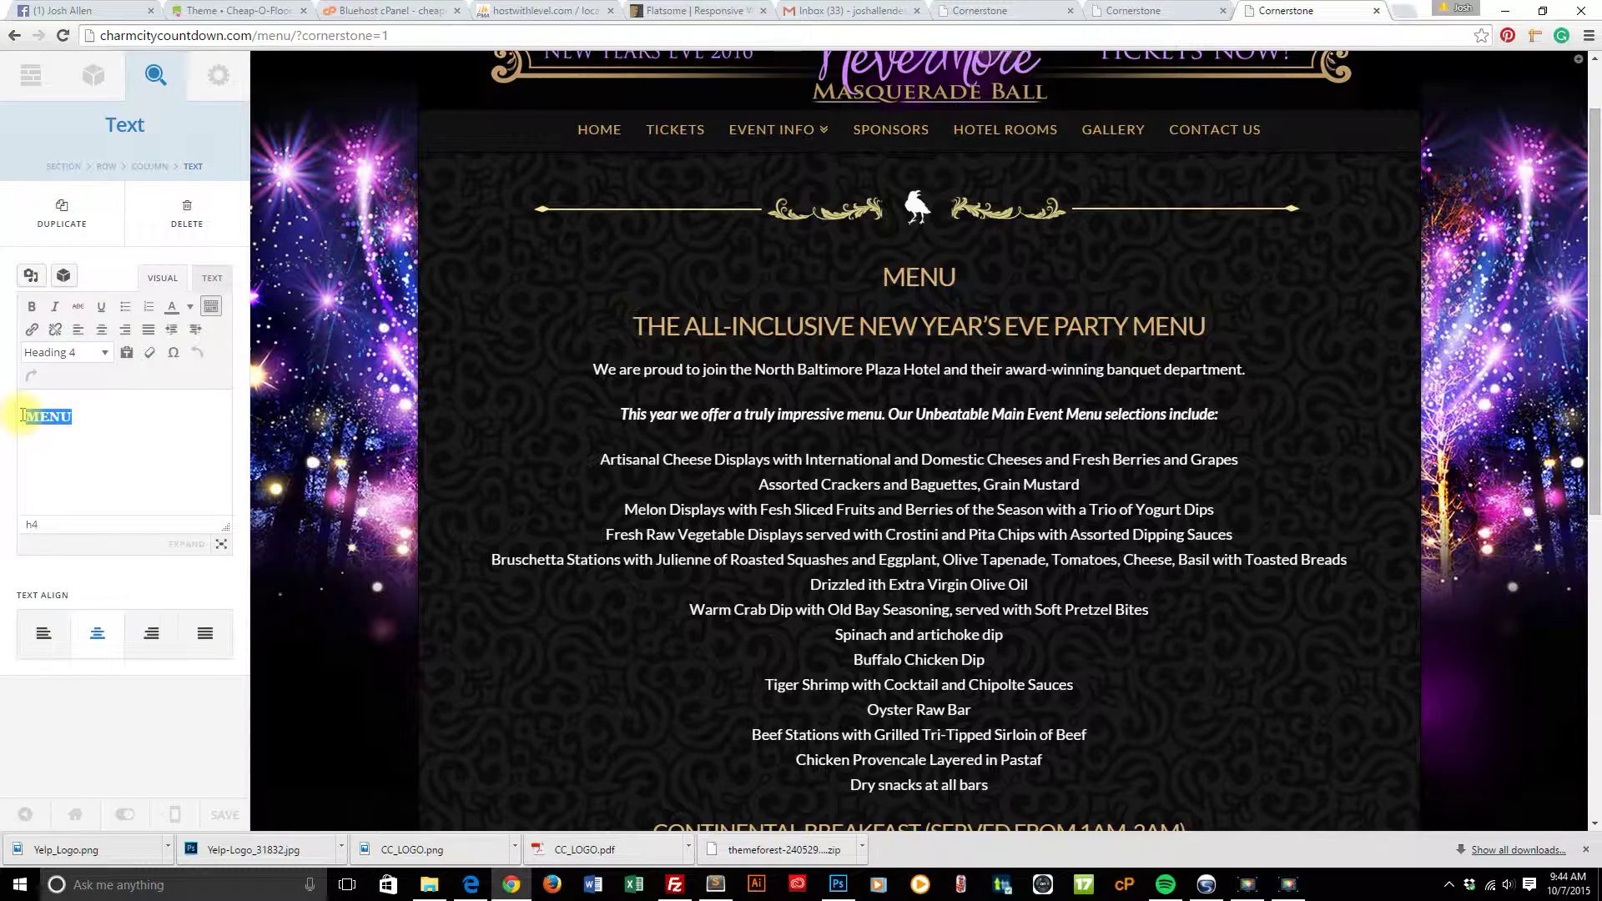
left_click(100, 352)
left_click(105, 485)
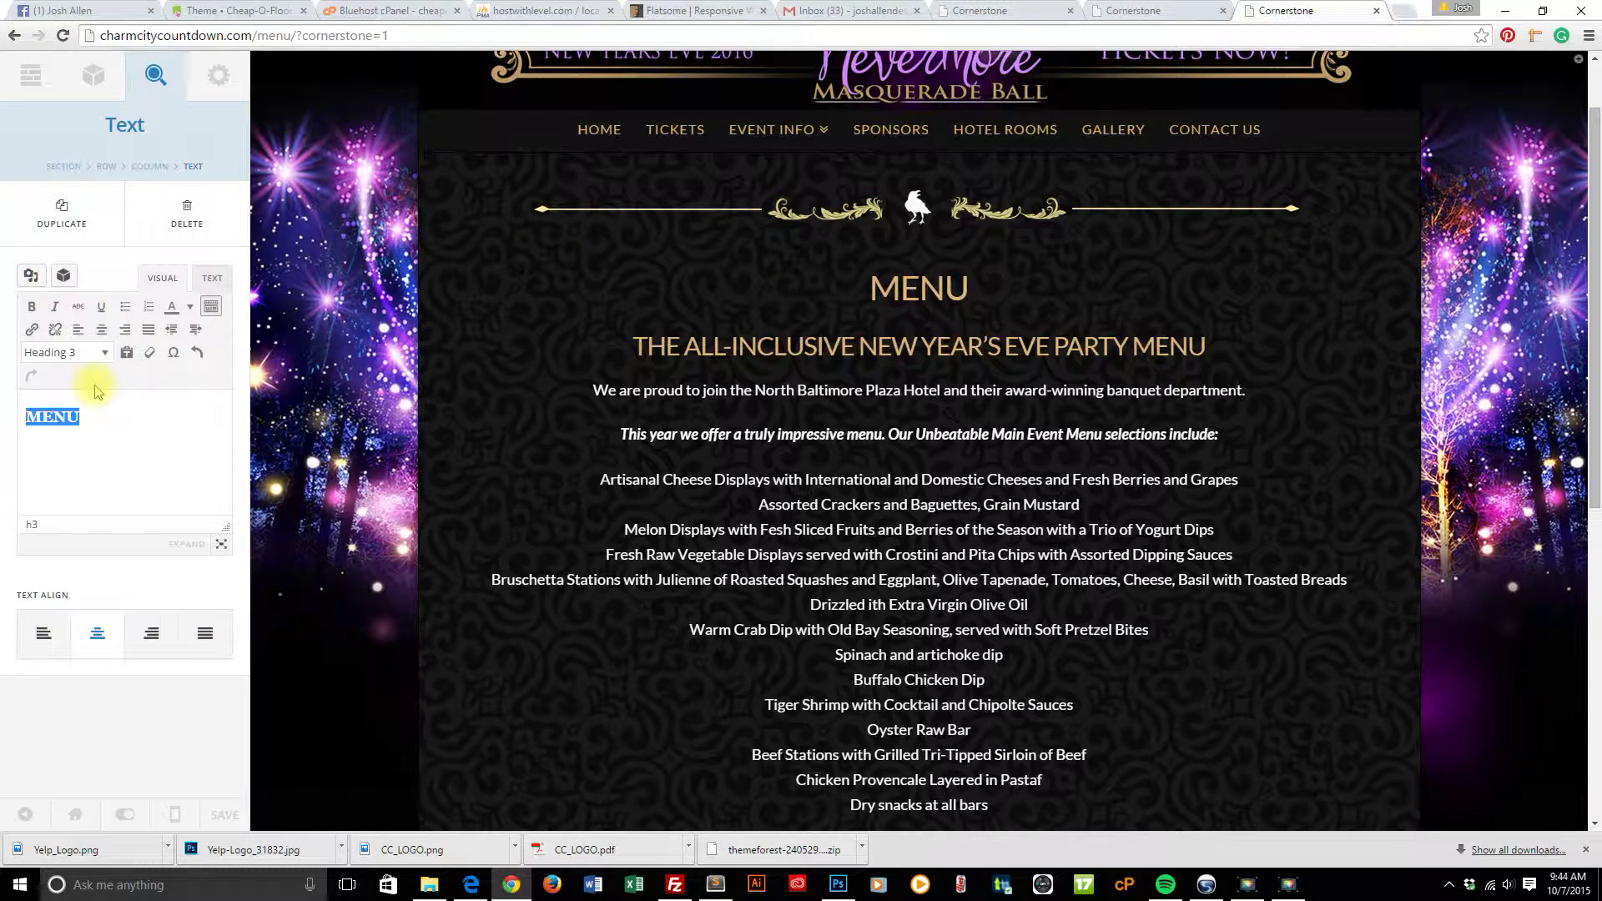
left_click(106, 355)
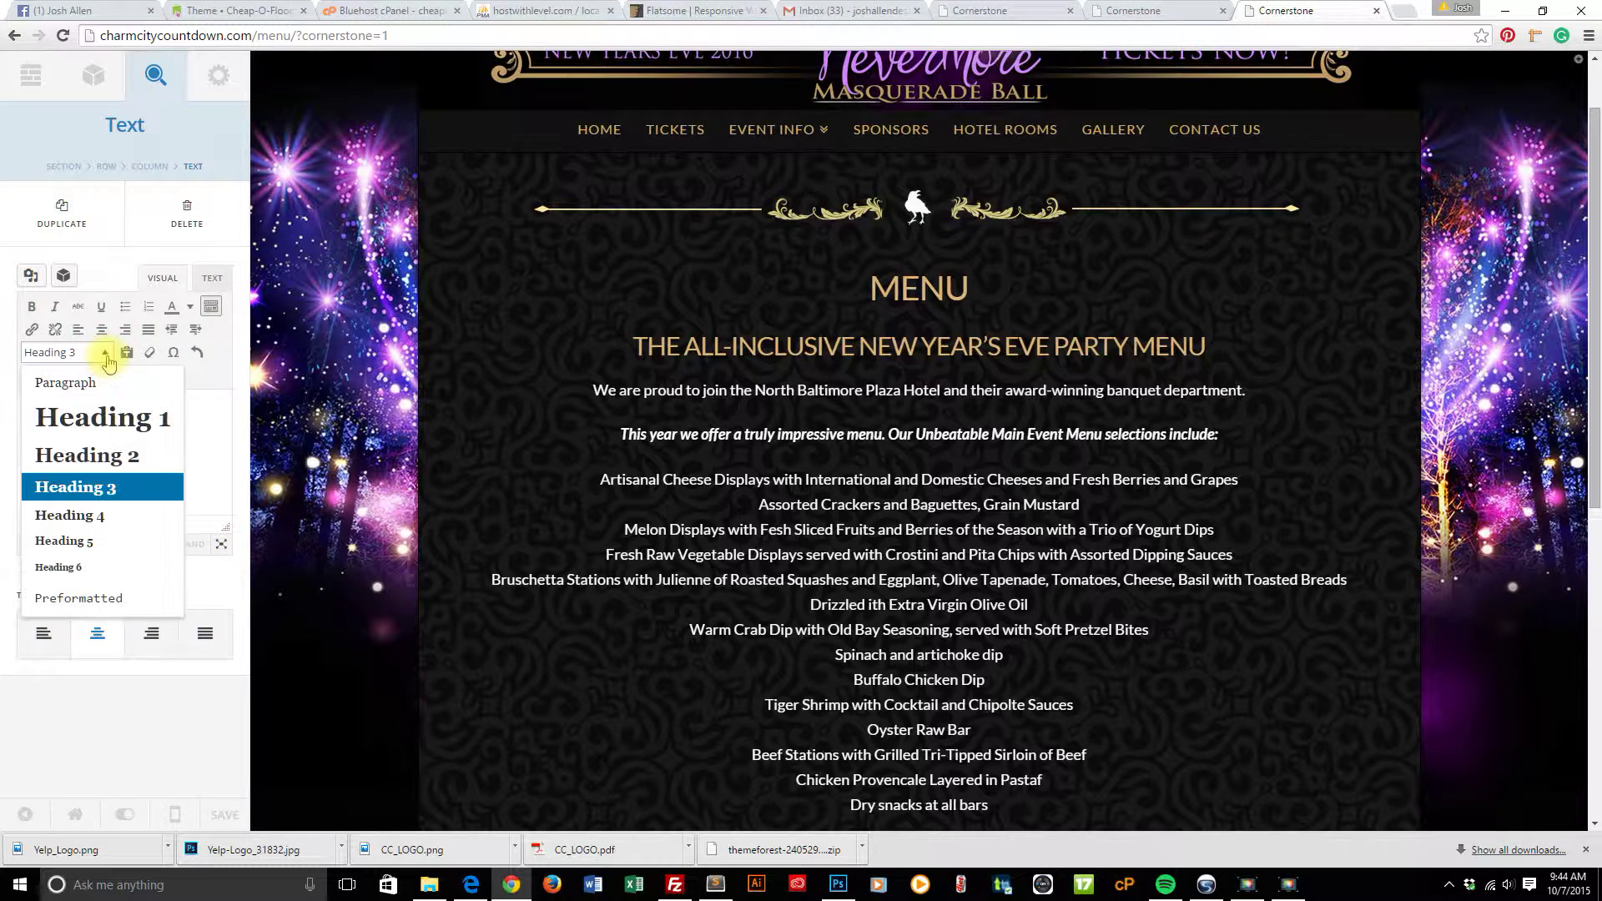
left_click(96, 512)
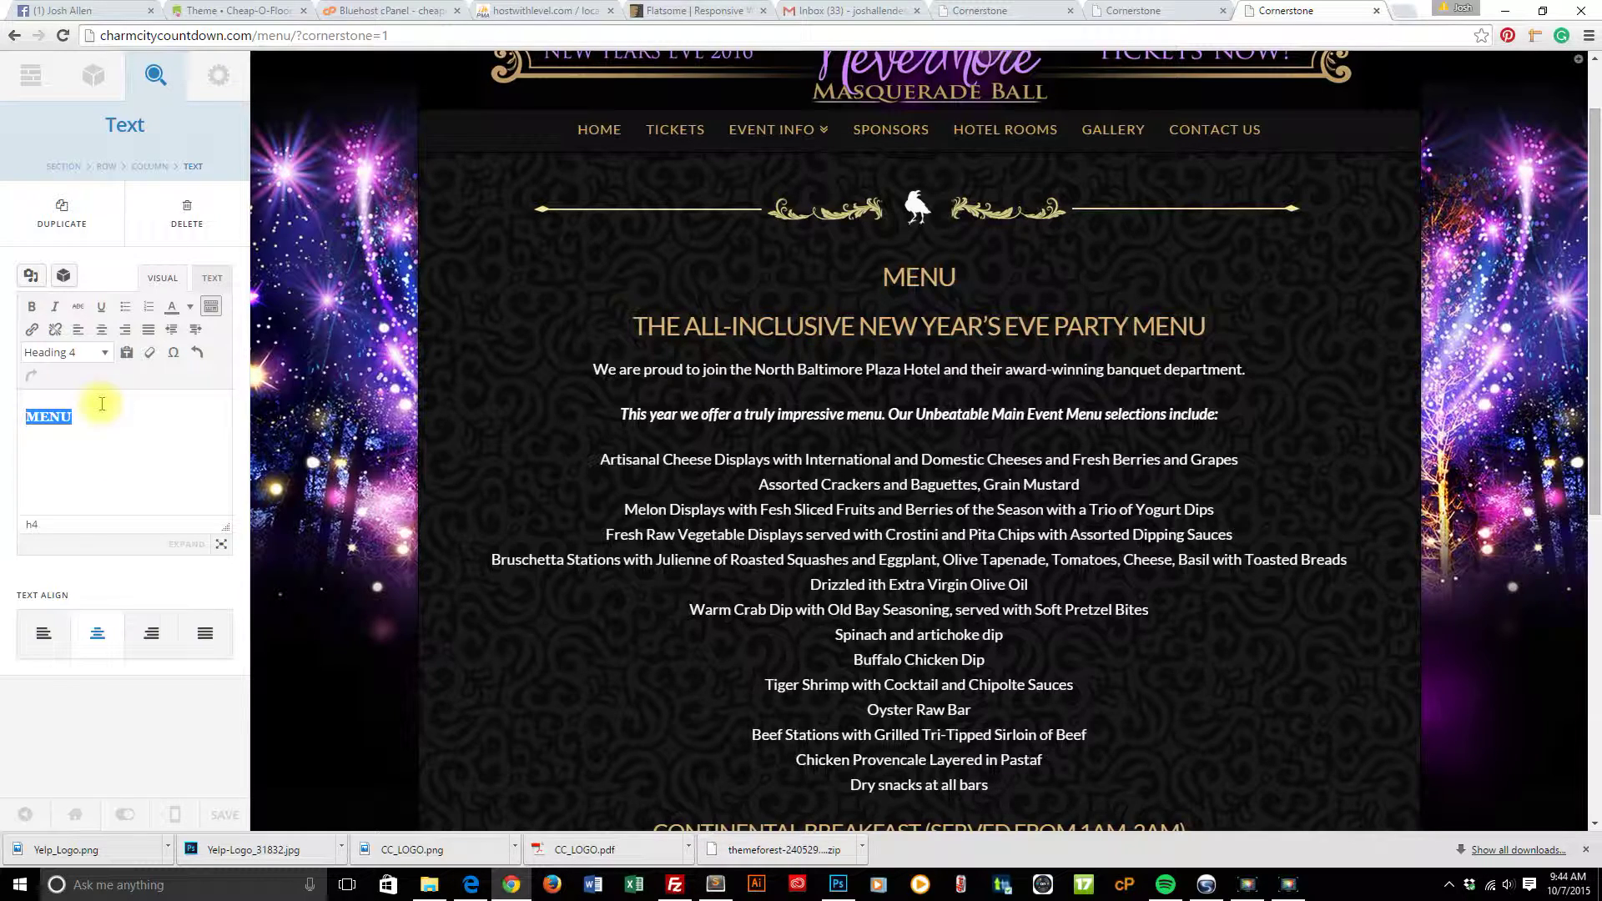
- Open the All-Inclusive New Year's Eve Party Menu text block and compare its visual and HTML views
left_click(817, 329)
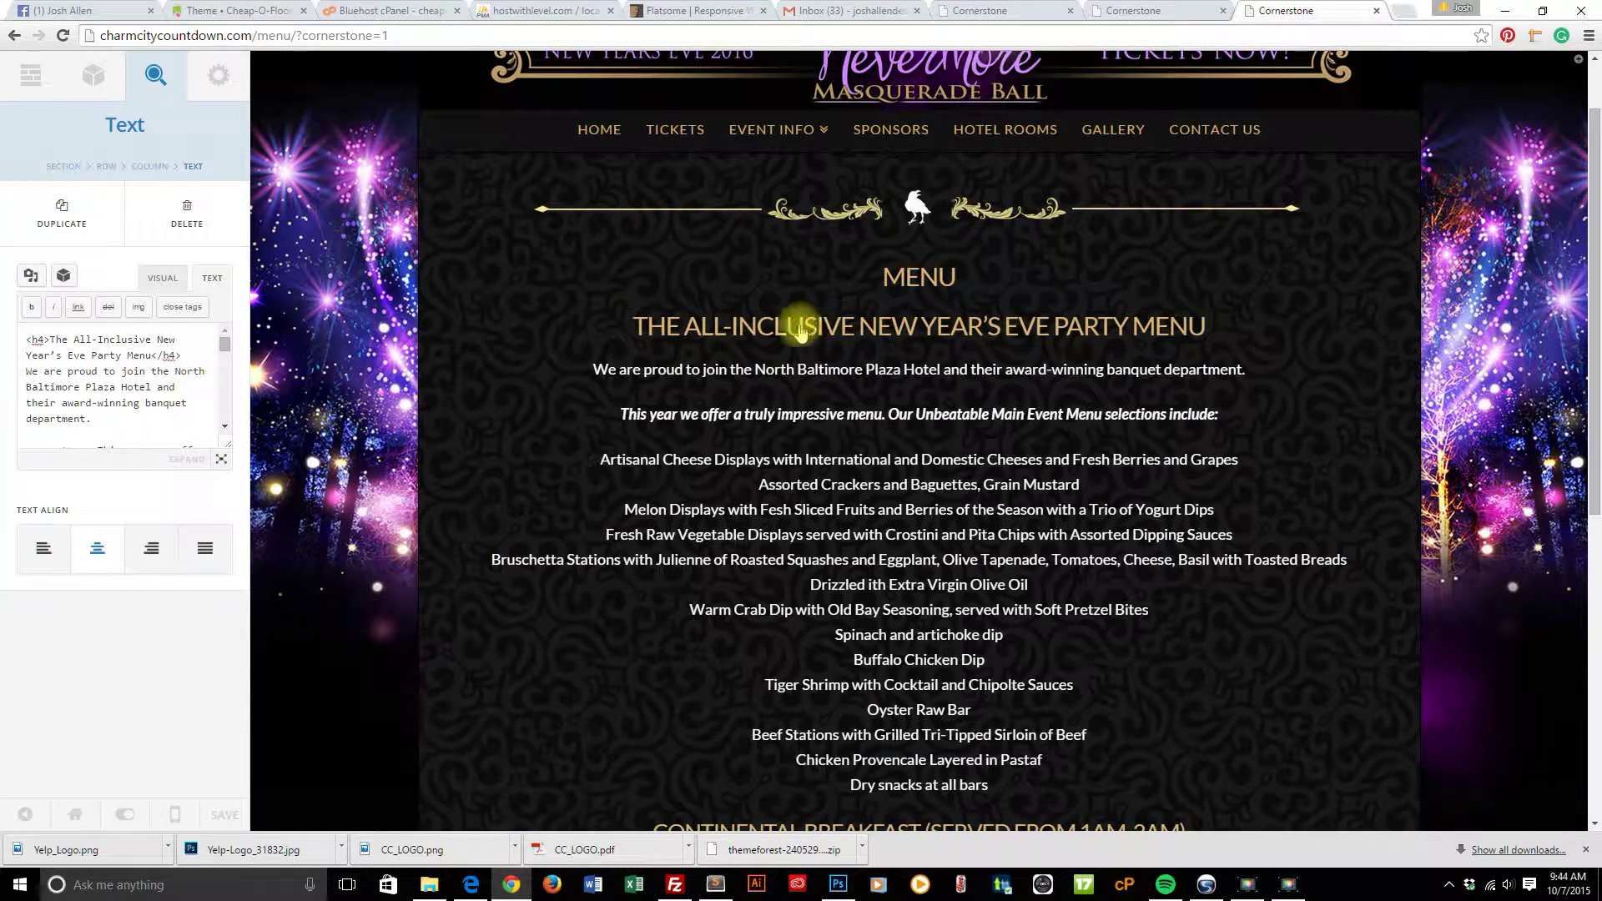
left_click(153, 281)
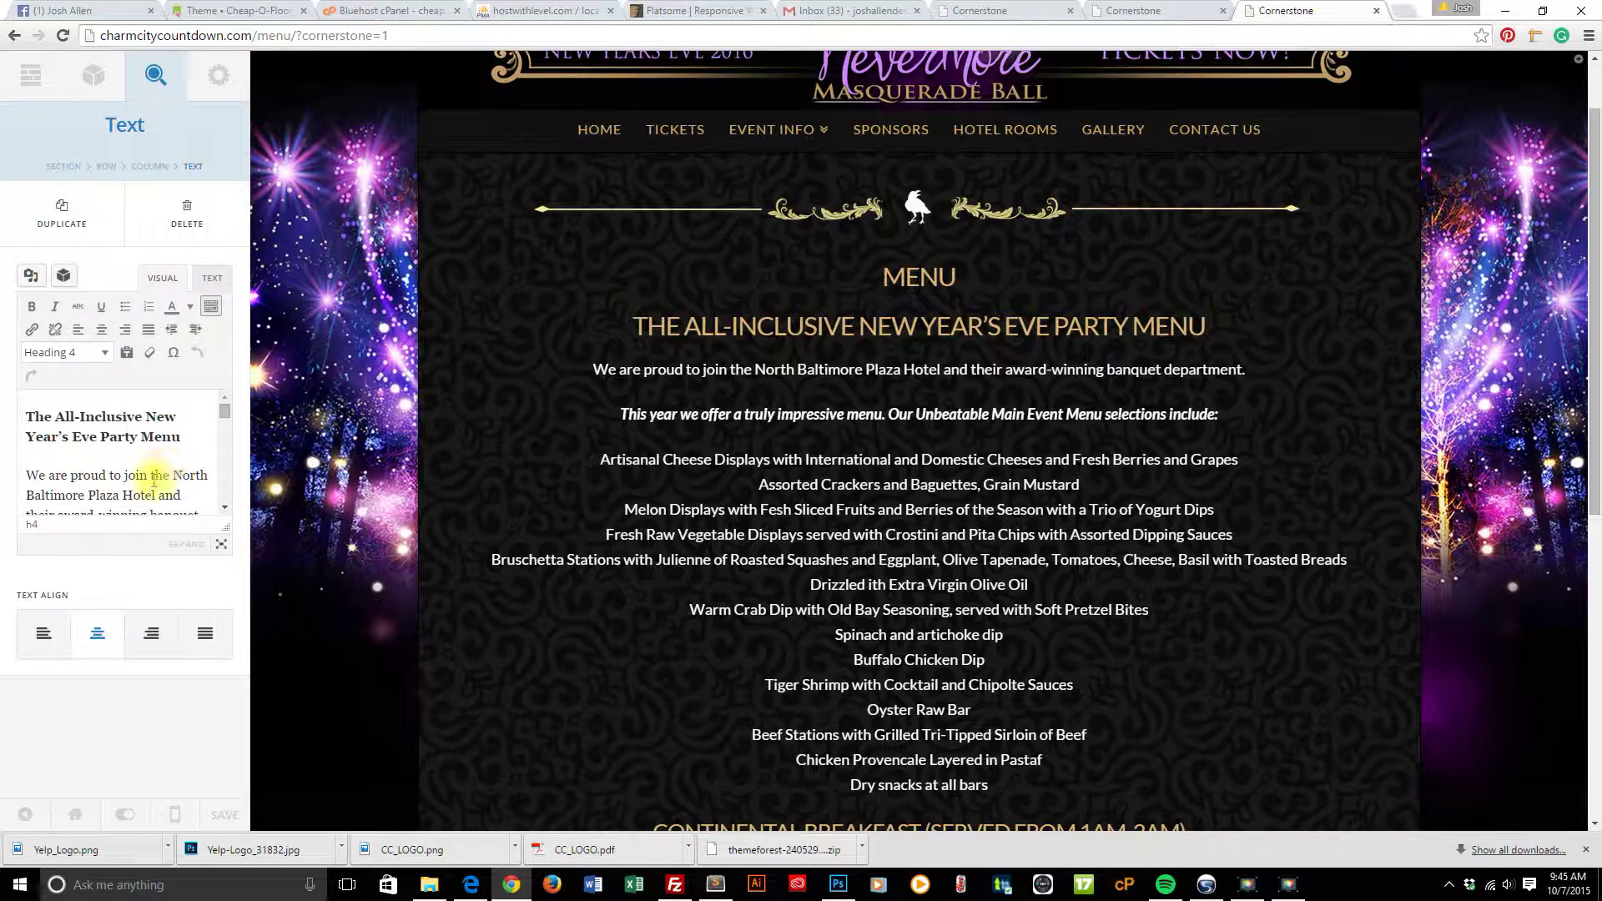
left_click(211, 280)
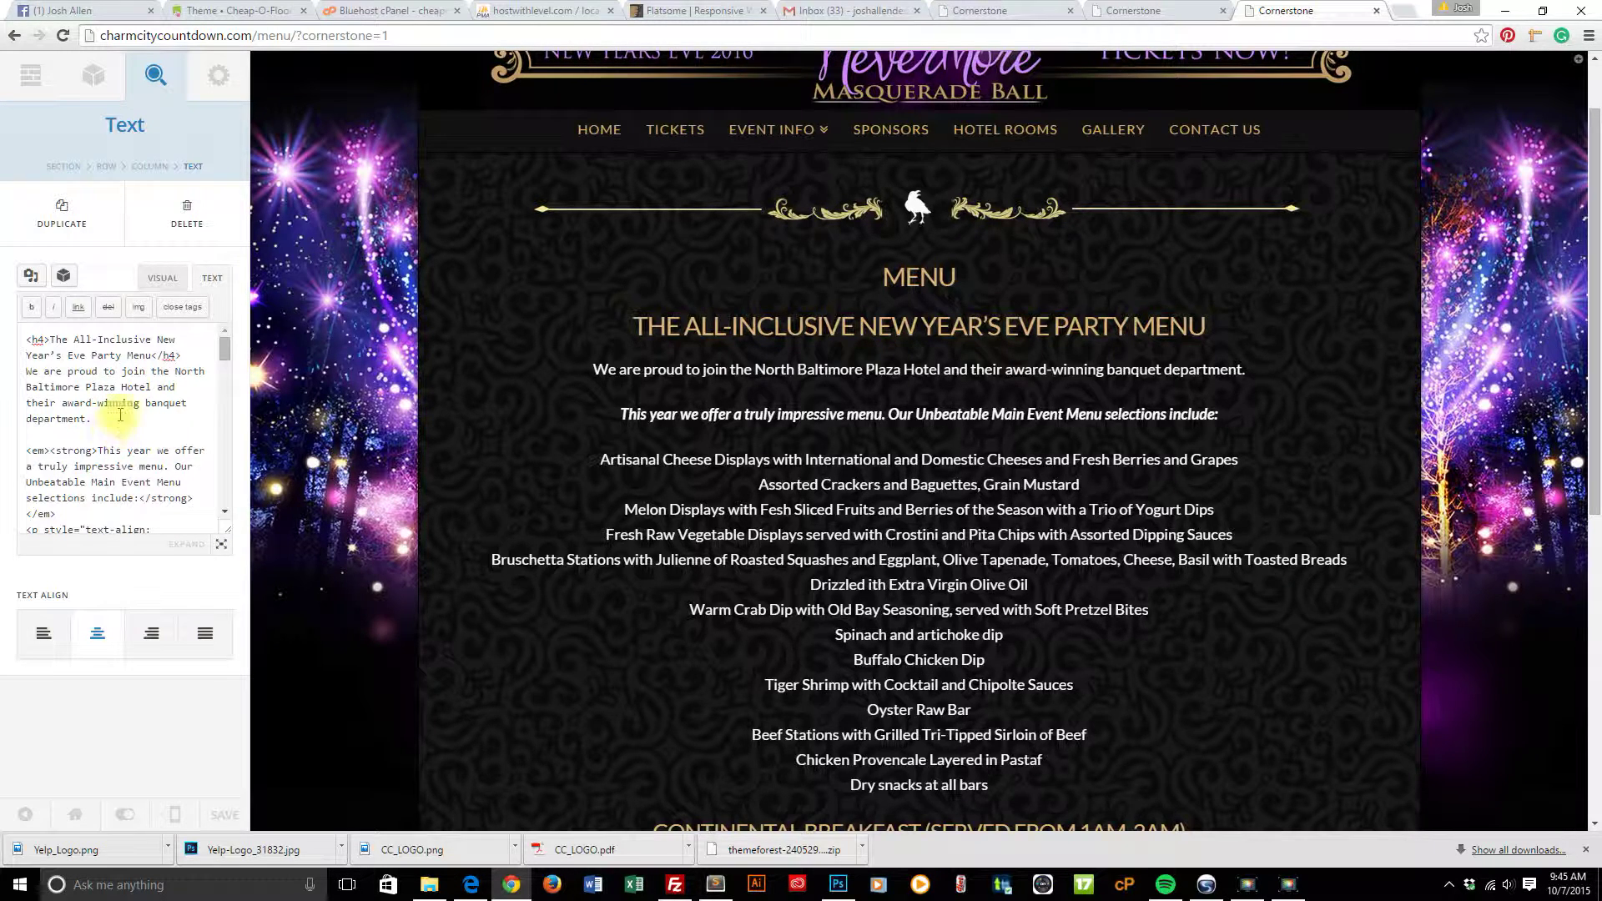
left_click(162, 278)
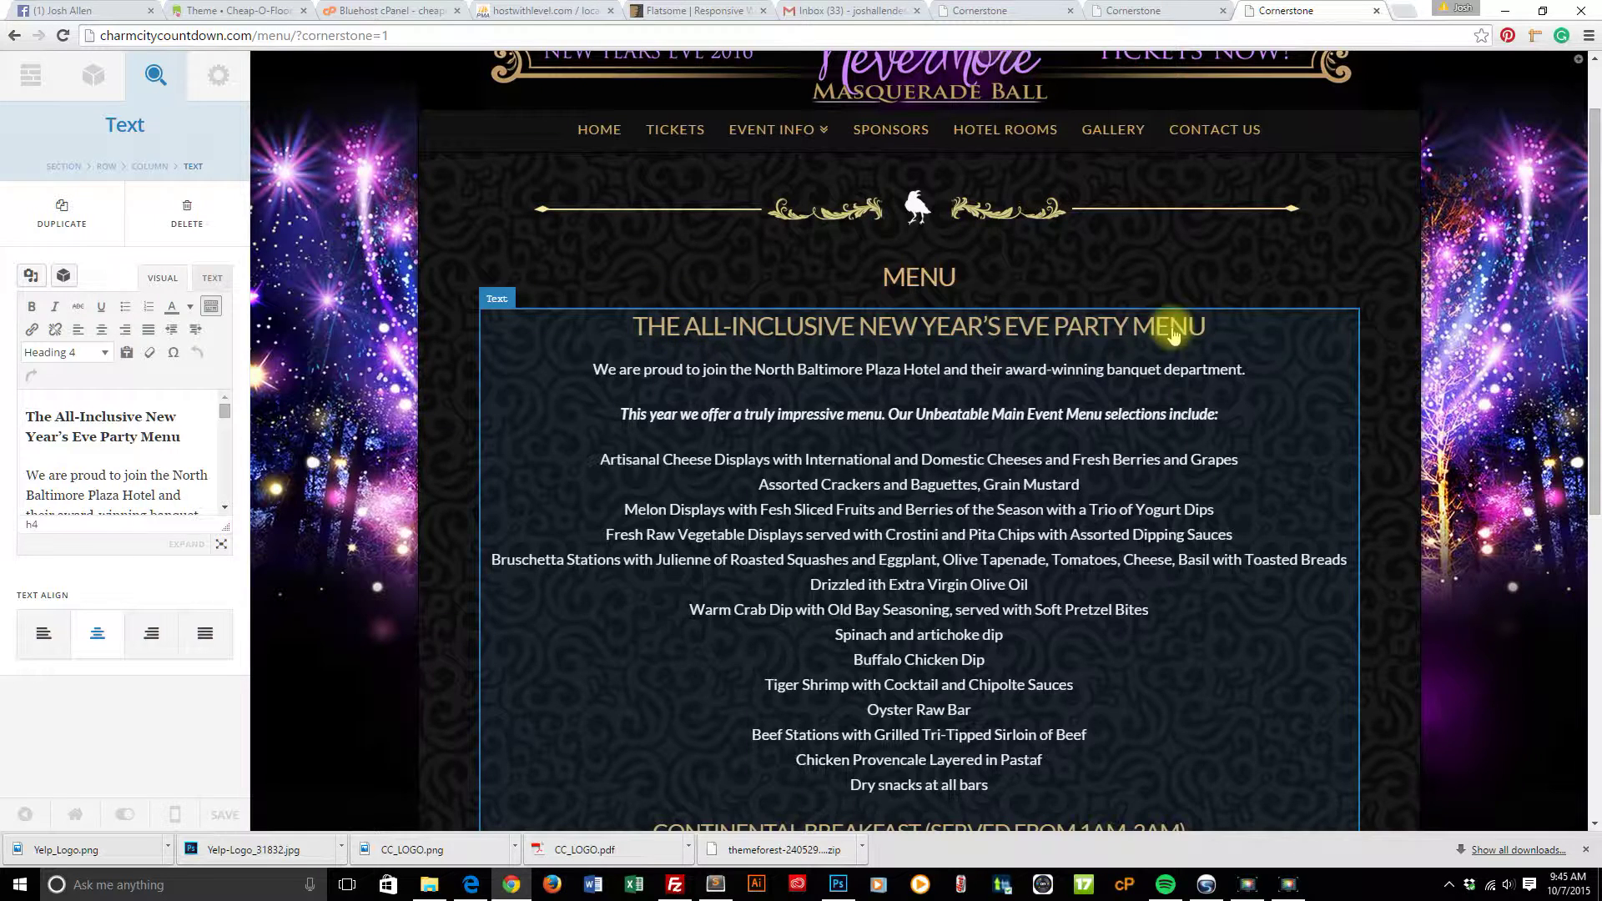
- Format the title "The All-Inclusive New Year's Eve Party Menu" as Heading 5
left_click_drag(182, 437, 23, 421)
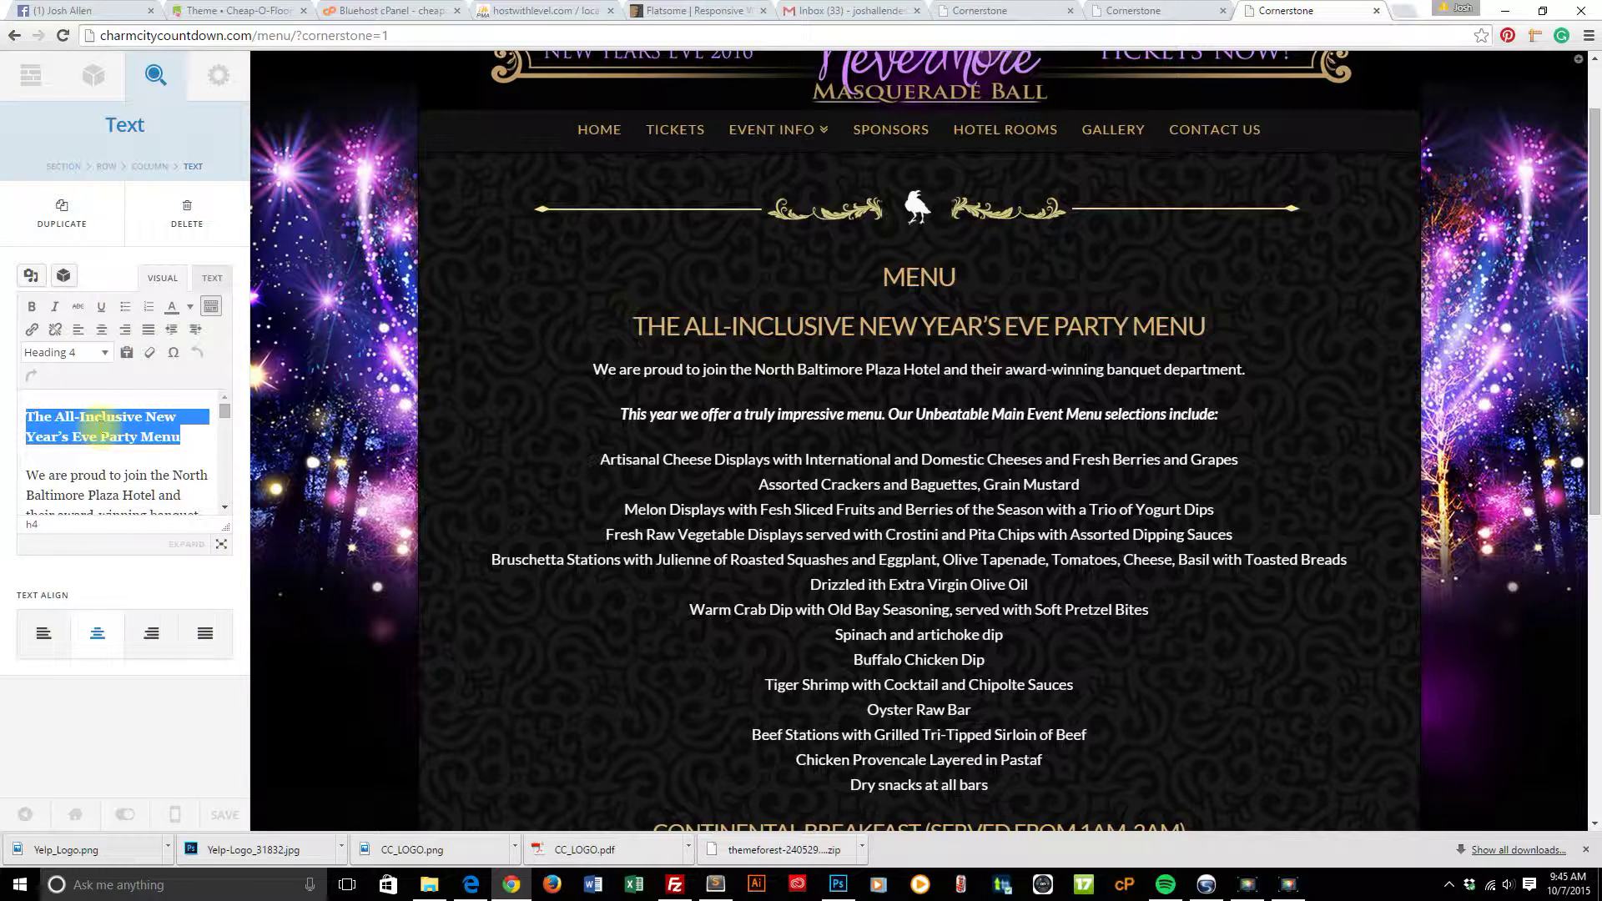
right_click(100, 430)
left_click(104, 354)
left_click(104, 354)
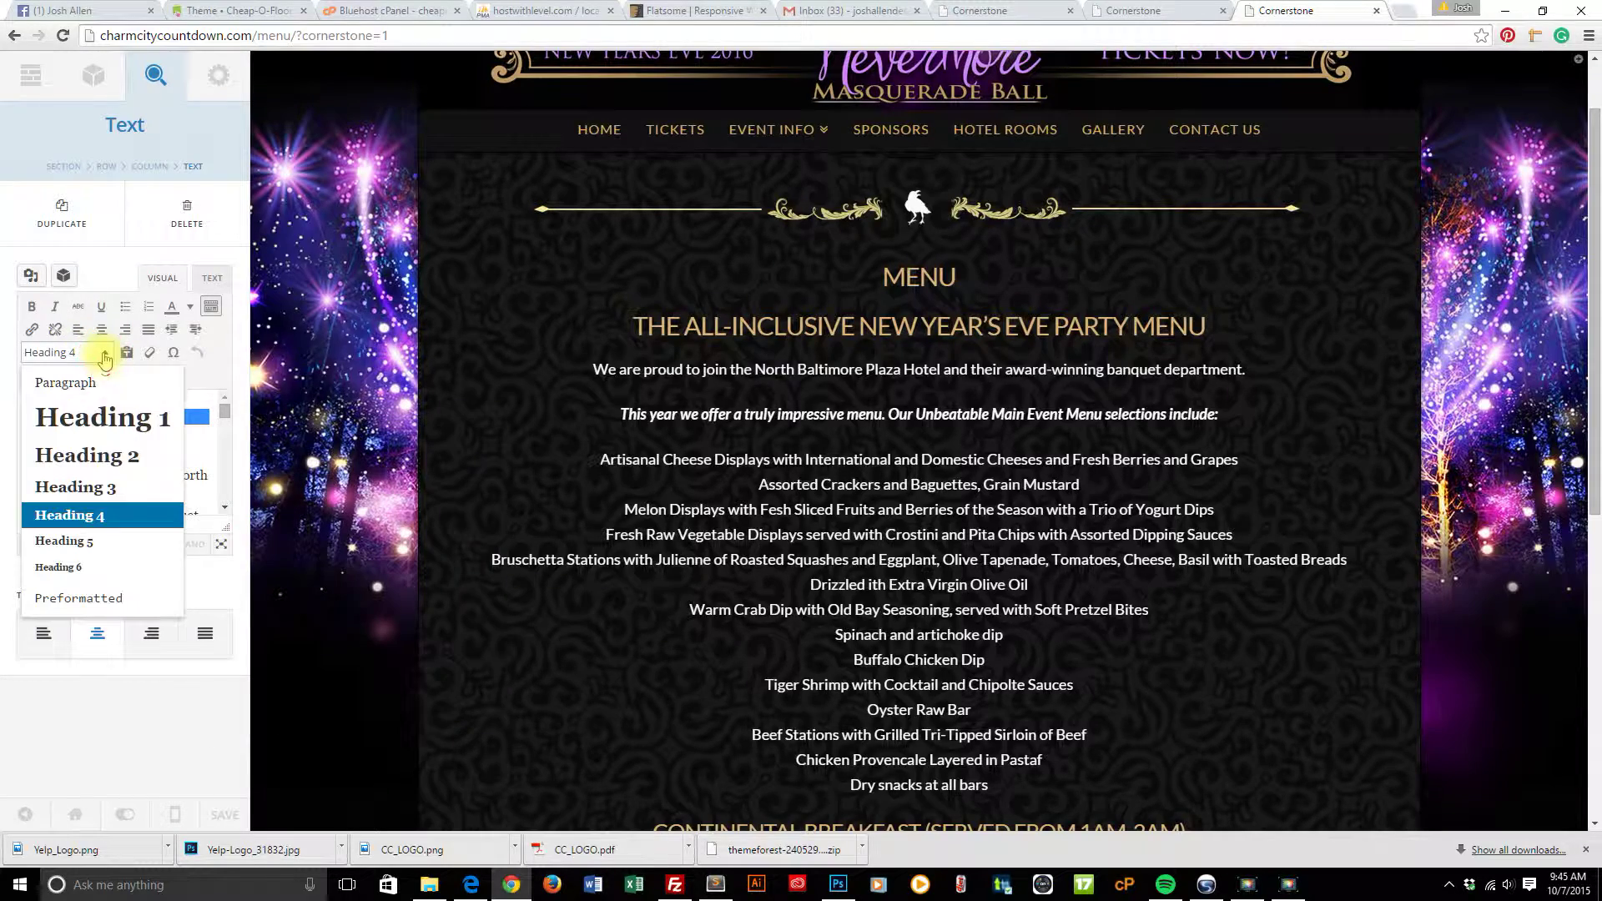
left_click(99, 544)
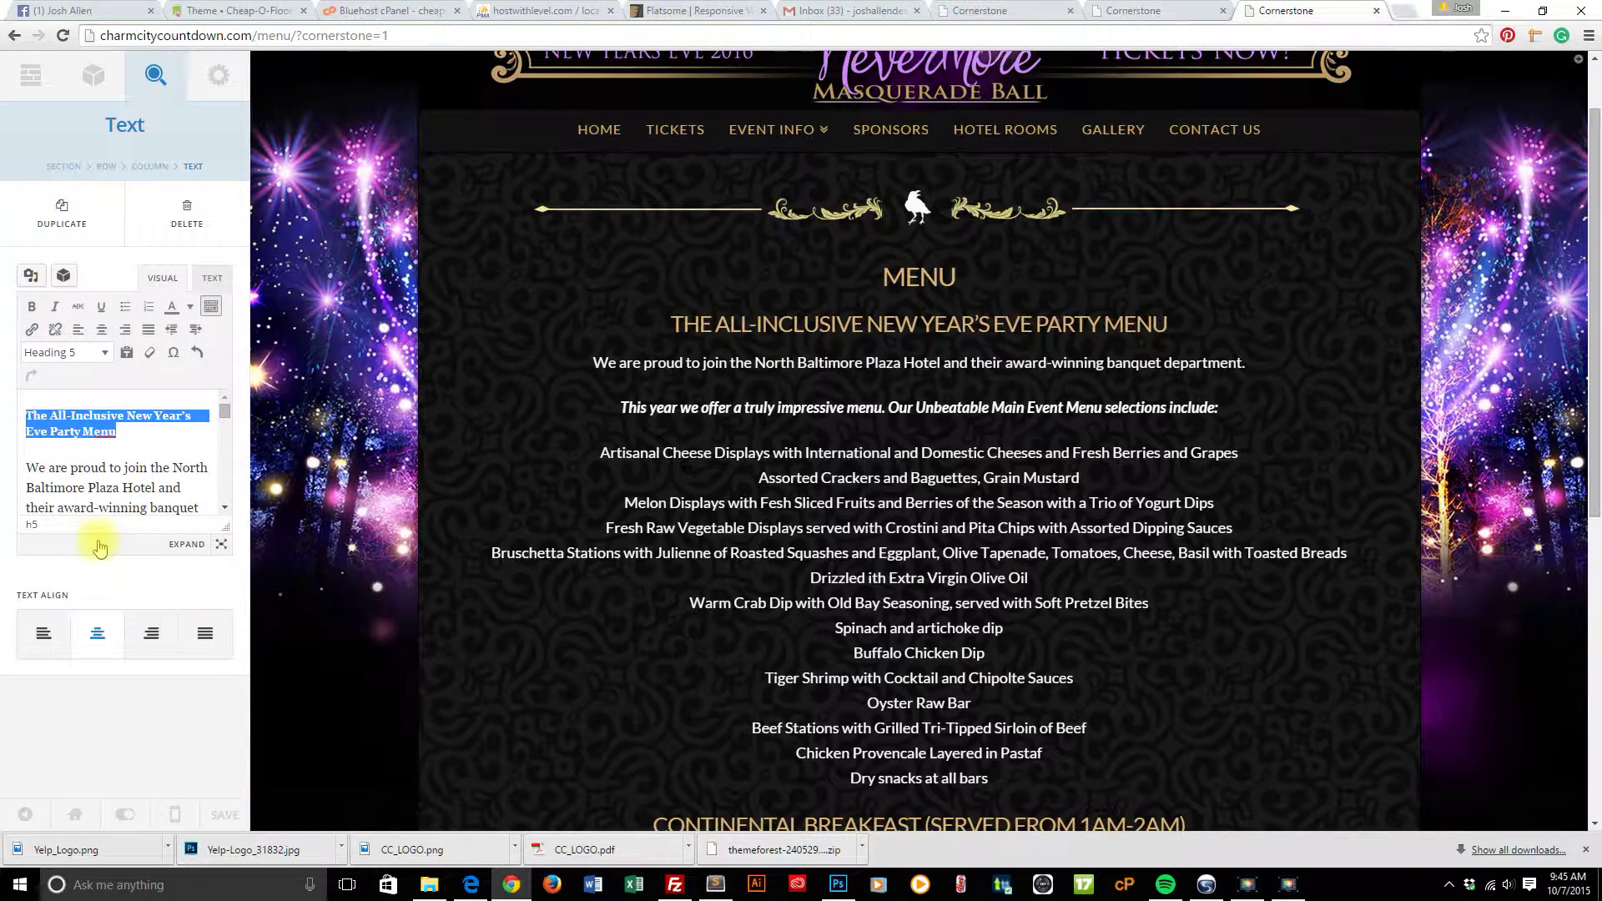
- Try Heading 6 on the party menu title and return it to Heading 5
left_click(102, 352)
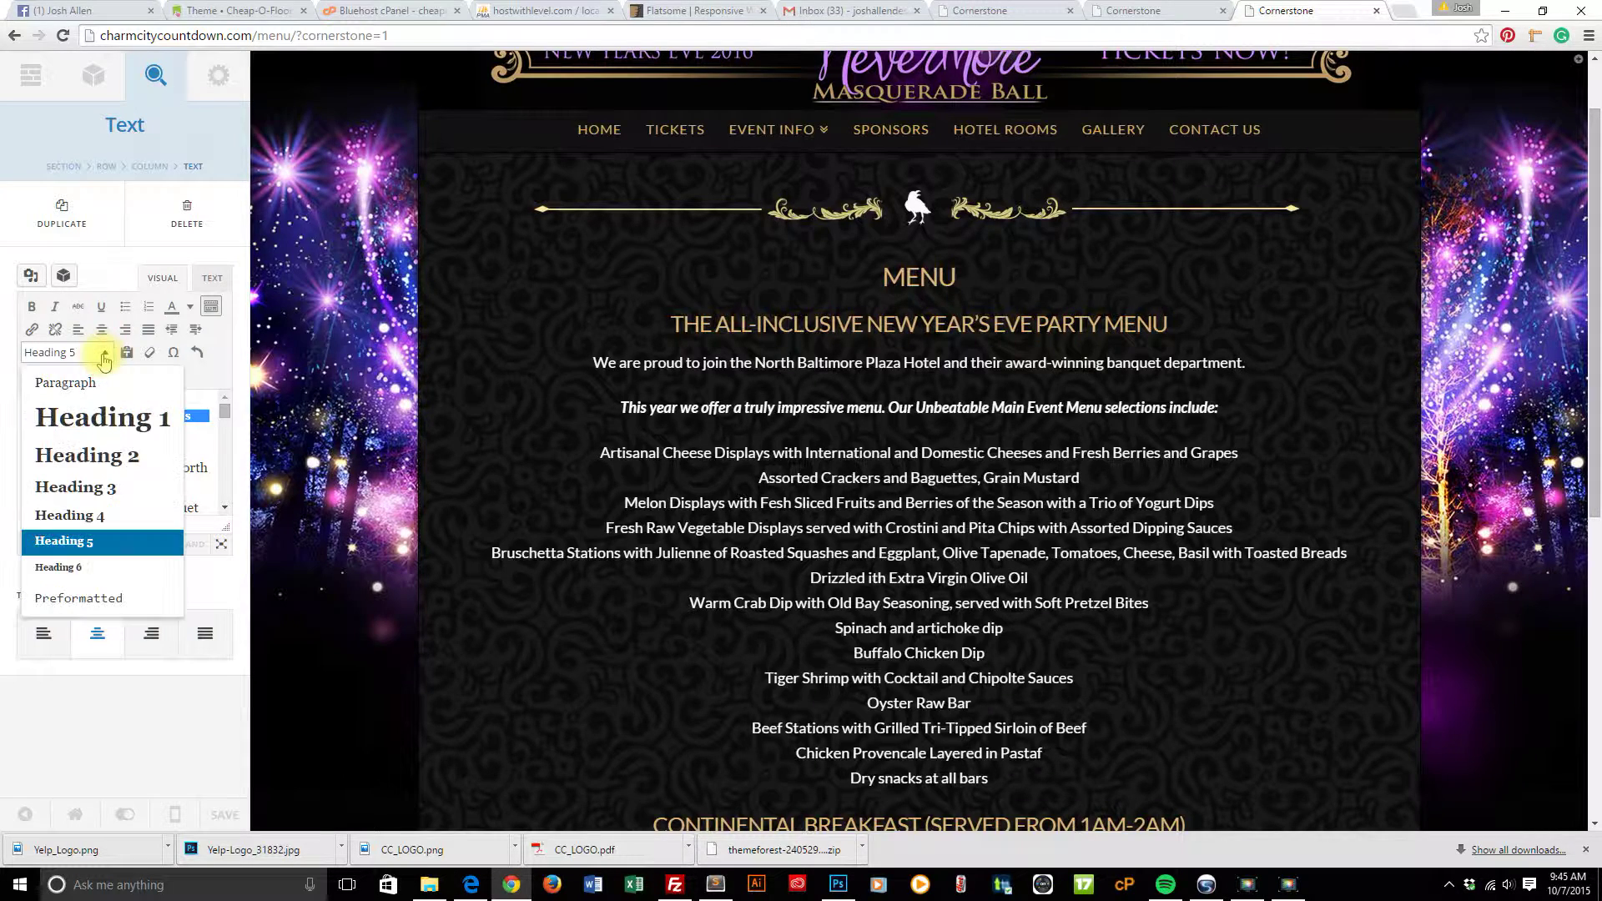
left_click(81, 567)
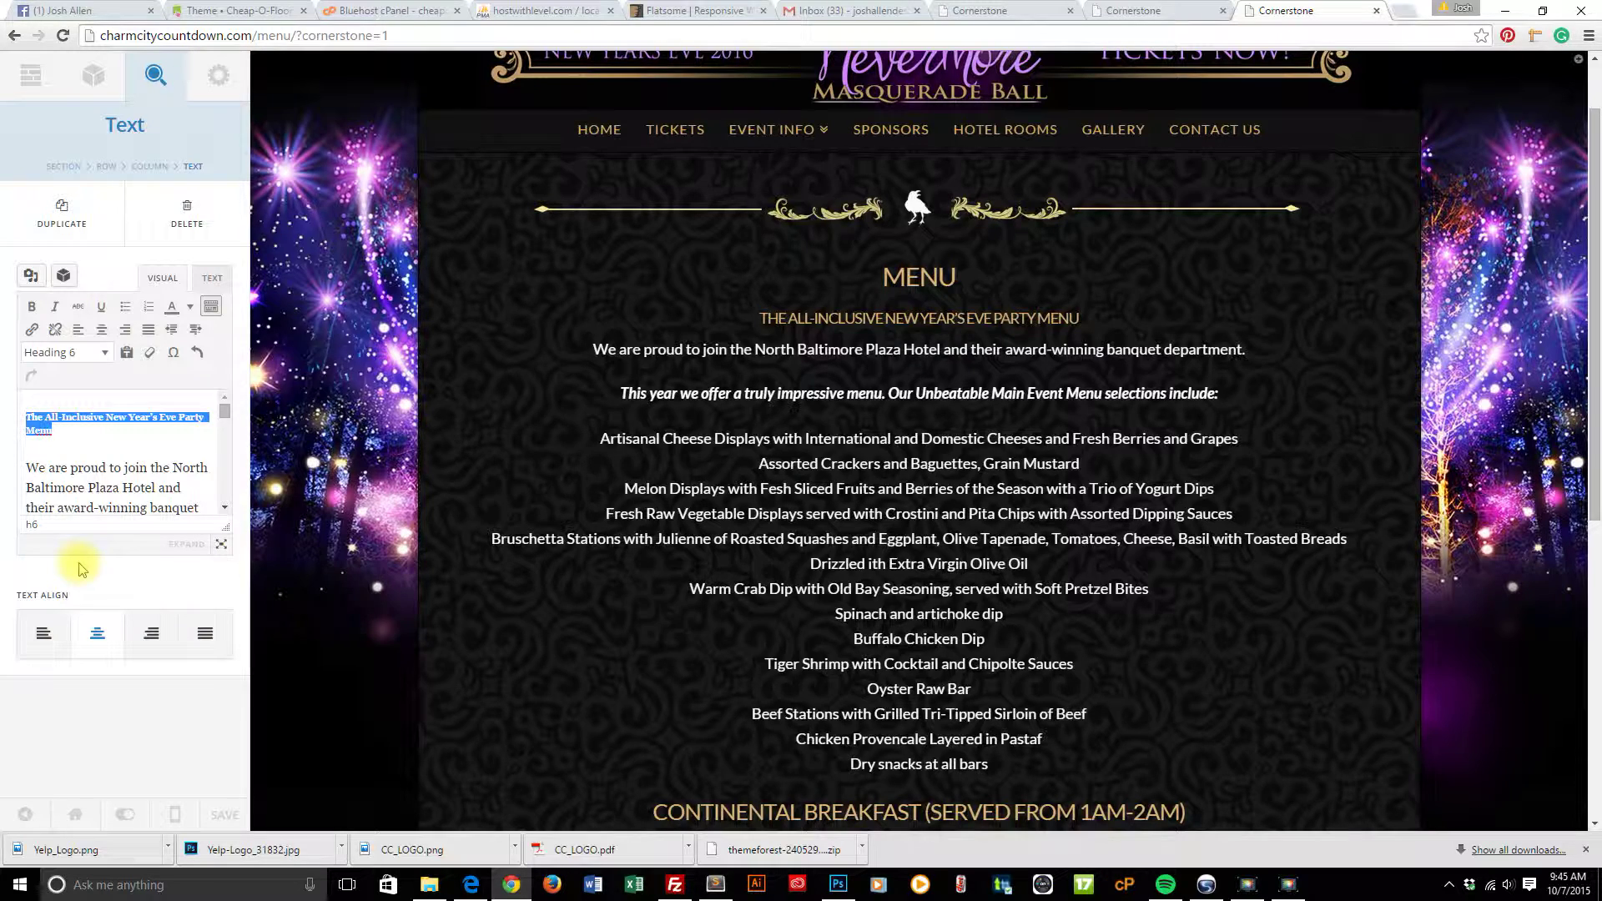
left_click(105, 354)
left_click(90, 541)
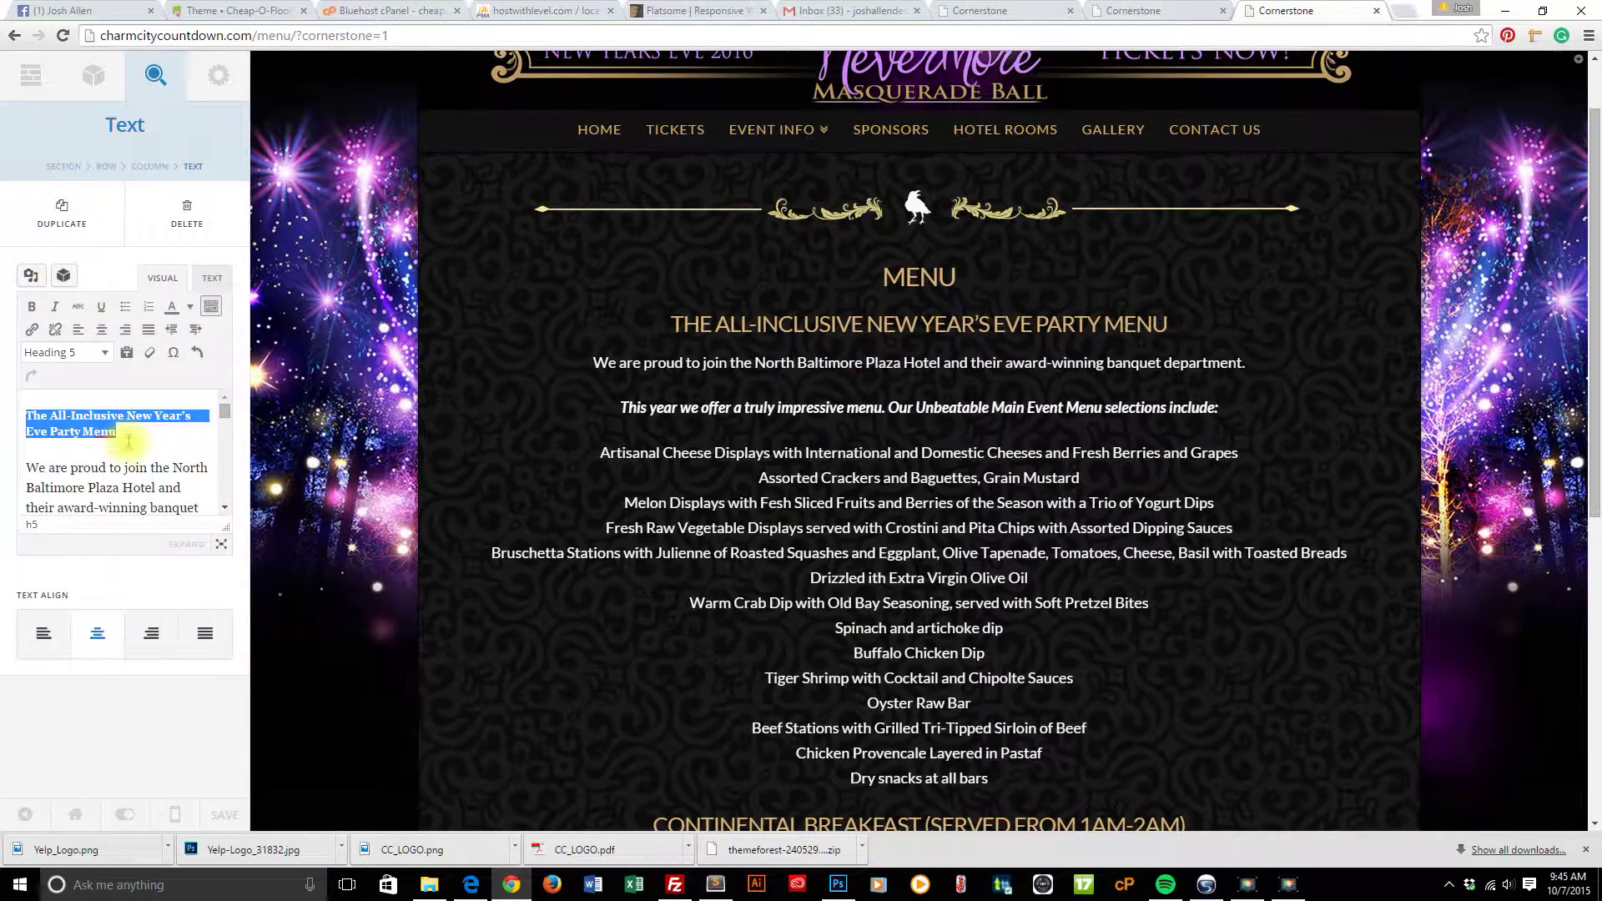
- Try italics on "We are proud to join the North Baltimore Plaza Hotel" and remove them again
left_click_drag(27, 467, 153, 487)
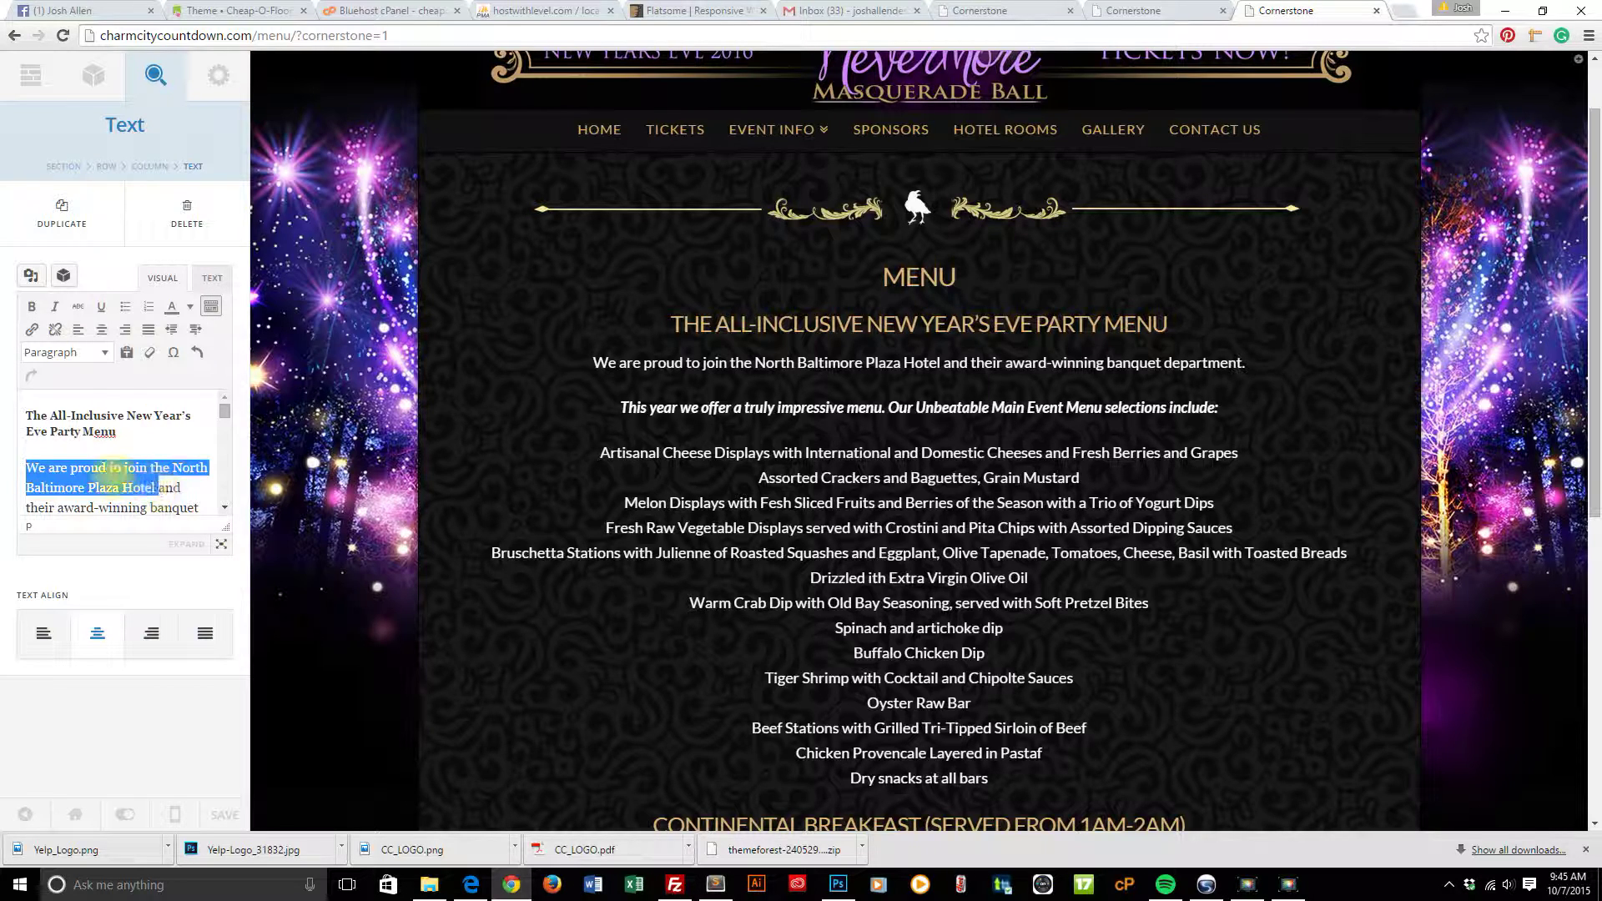
left_click(55, 309)
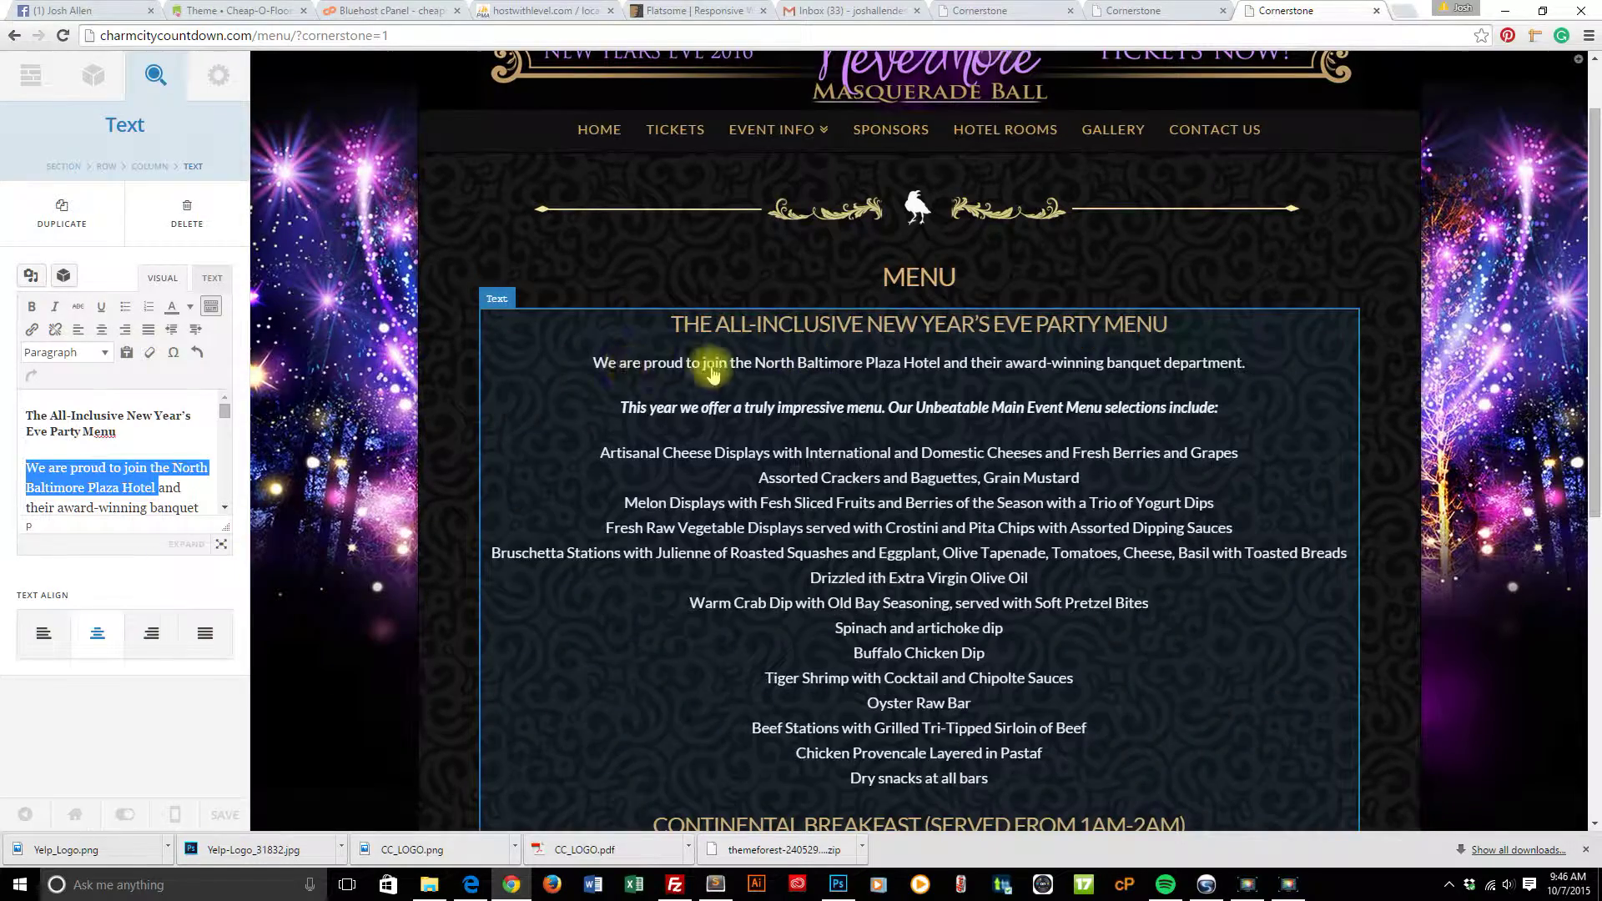
left_click(226, 815)
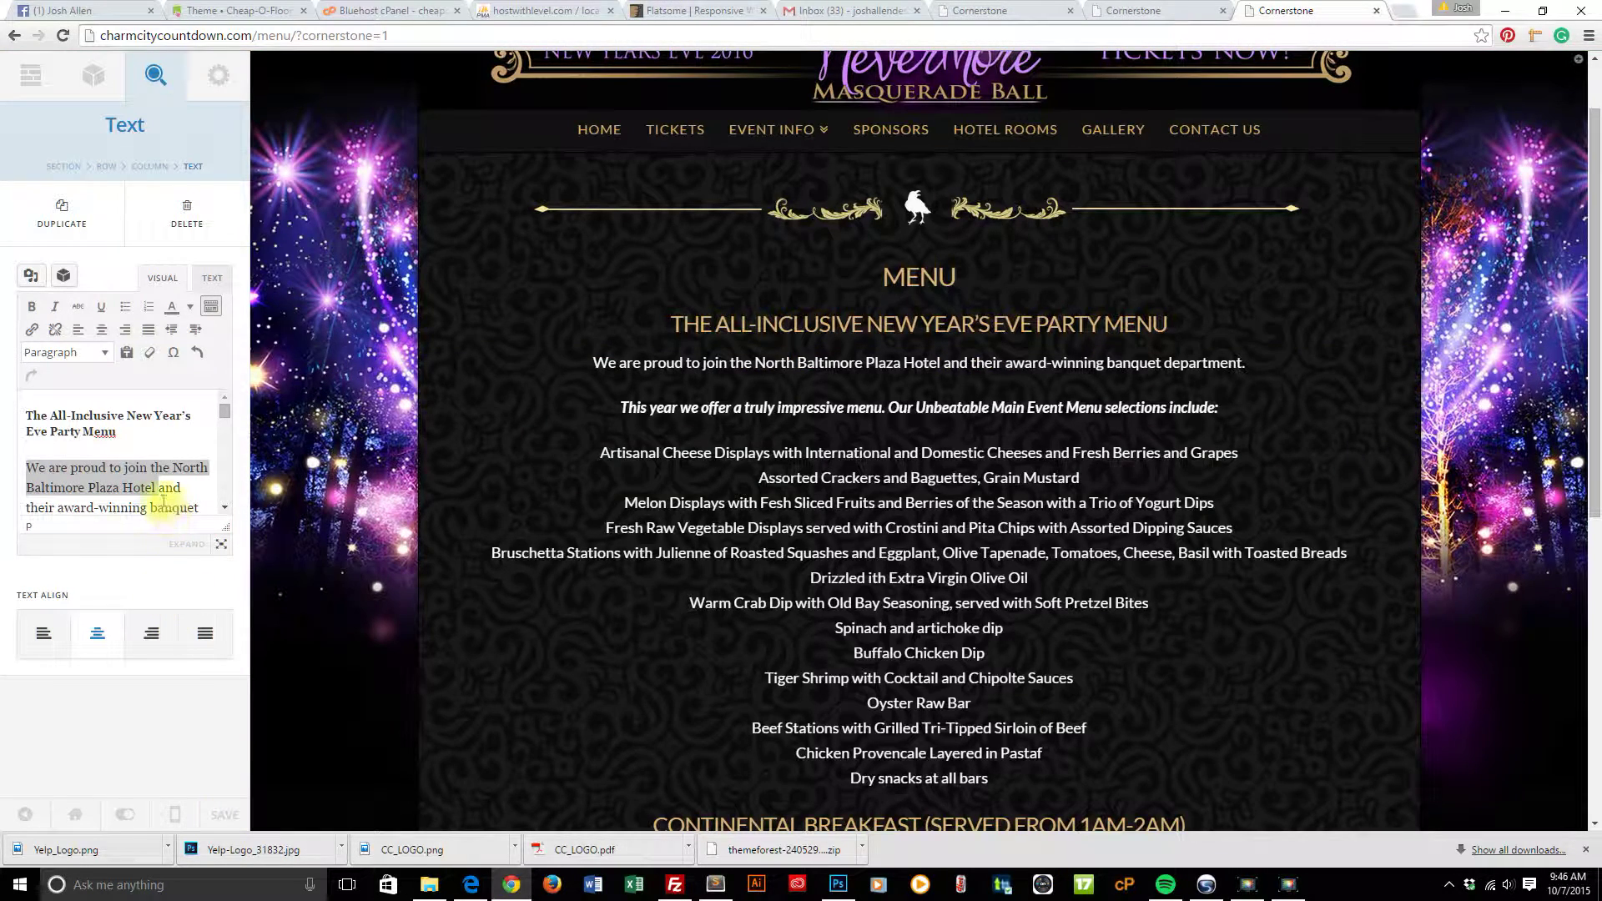
left_click(155, 487)
left_click_drag(156, 486, 12, 467)
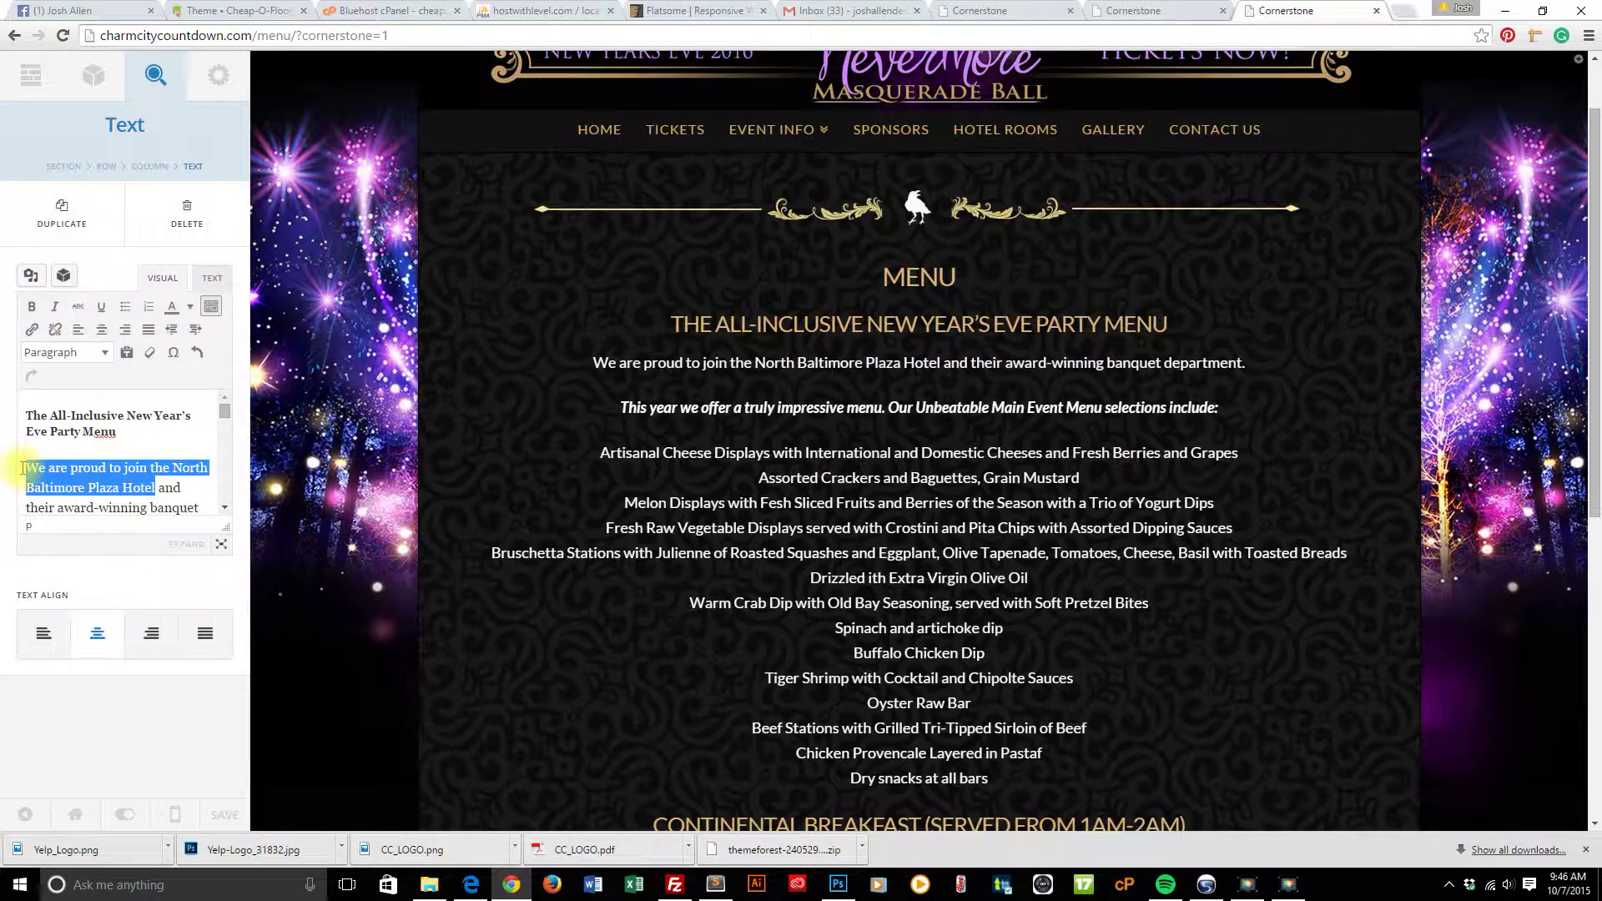
left_click(56, 309)
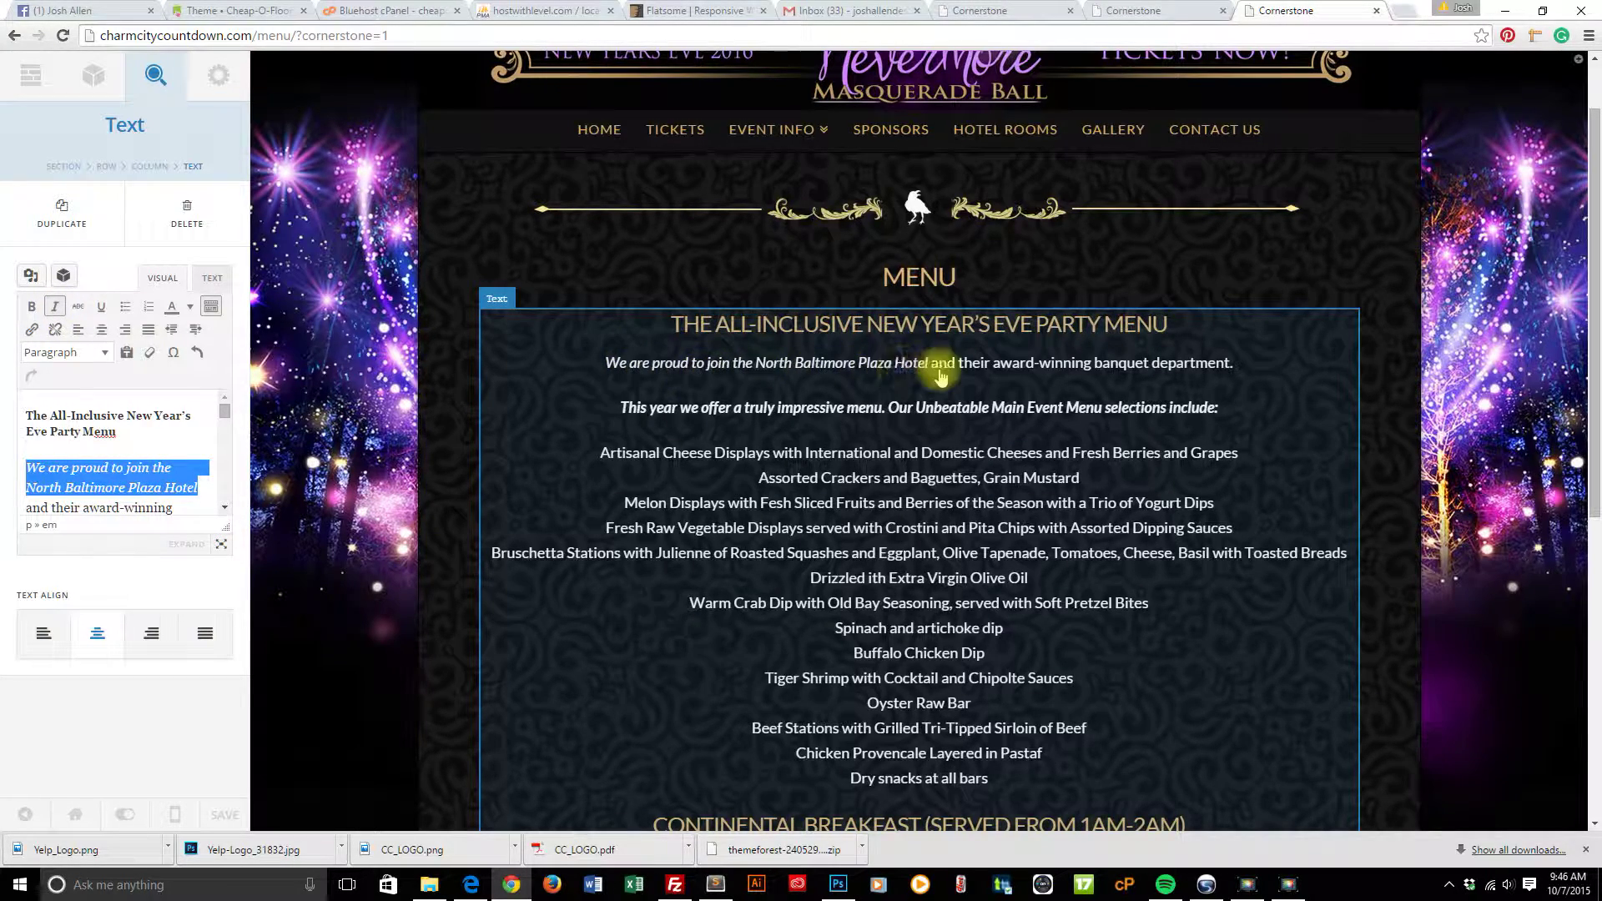
left_click(55, 308)
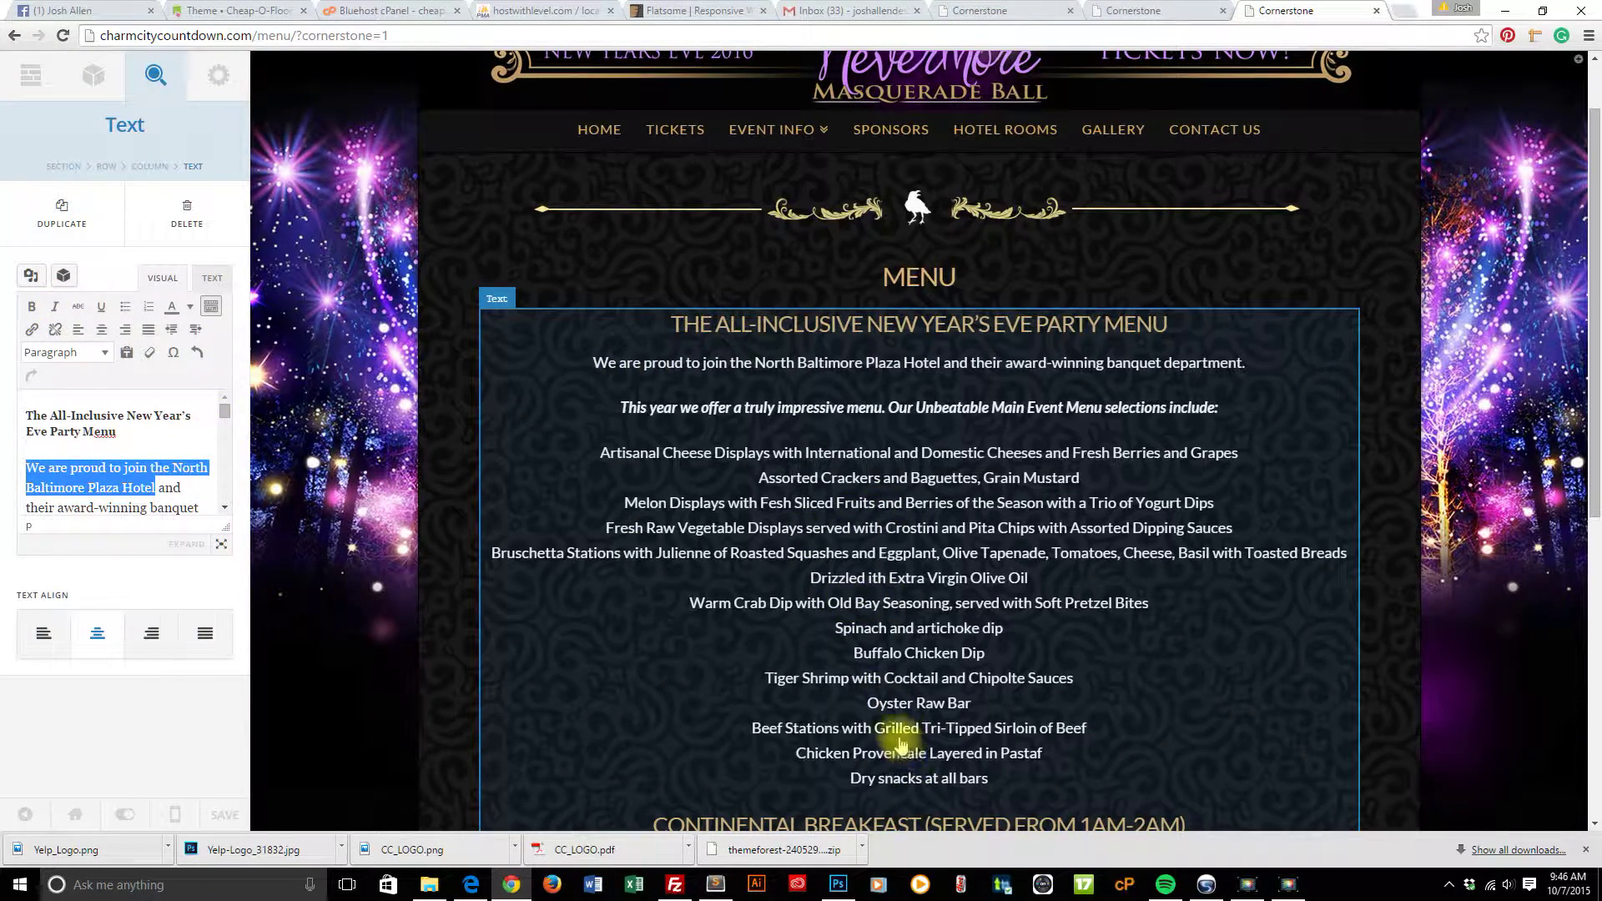
- Examine the party menu block's HTML and visual views in the expanded editor, and close the expanded view
left_click(210, 280)
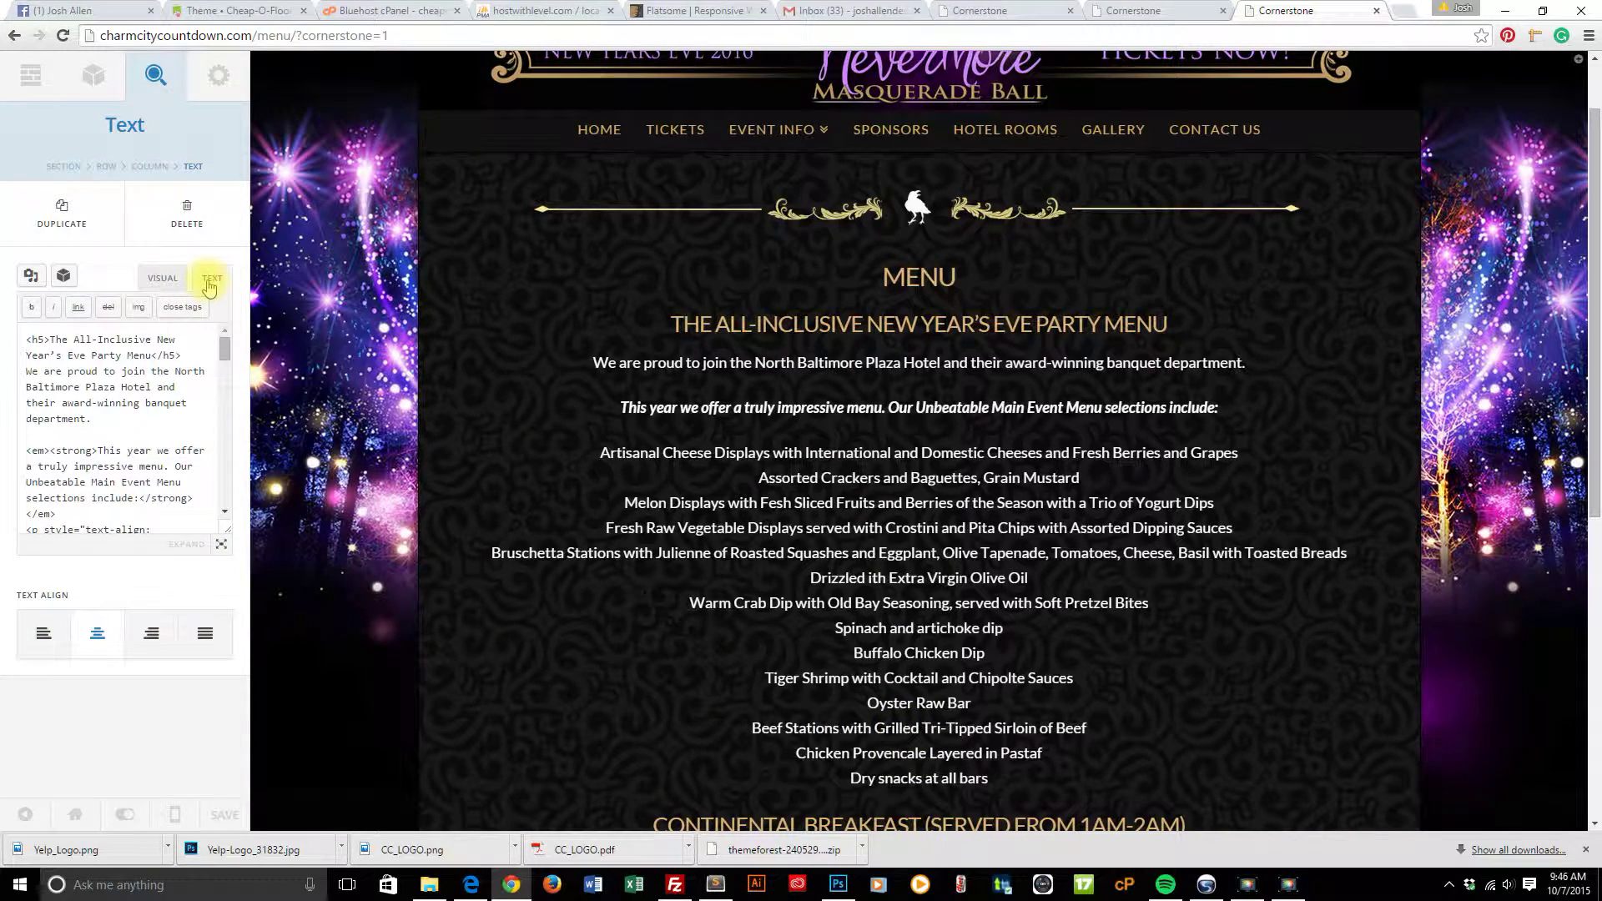
left_click(221, 546)
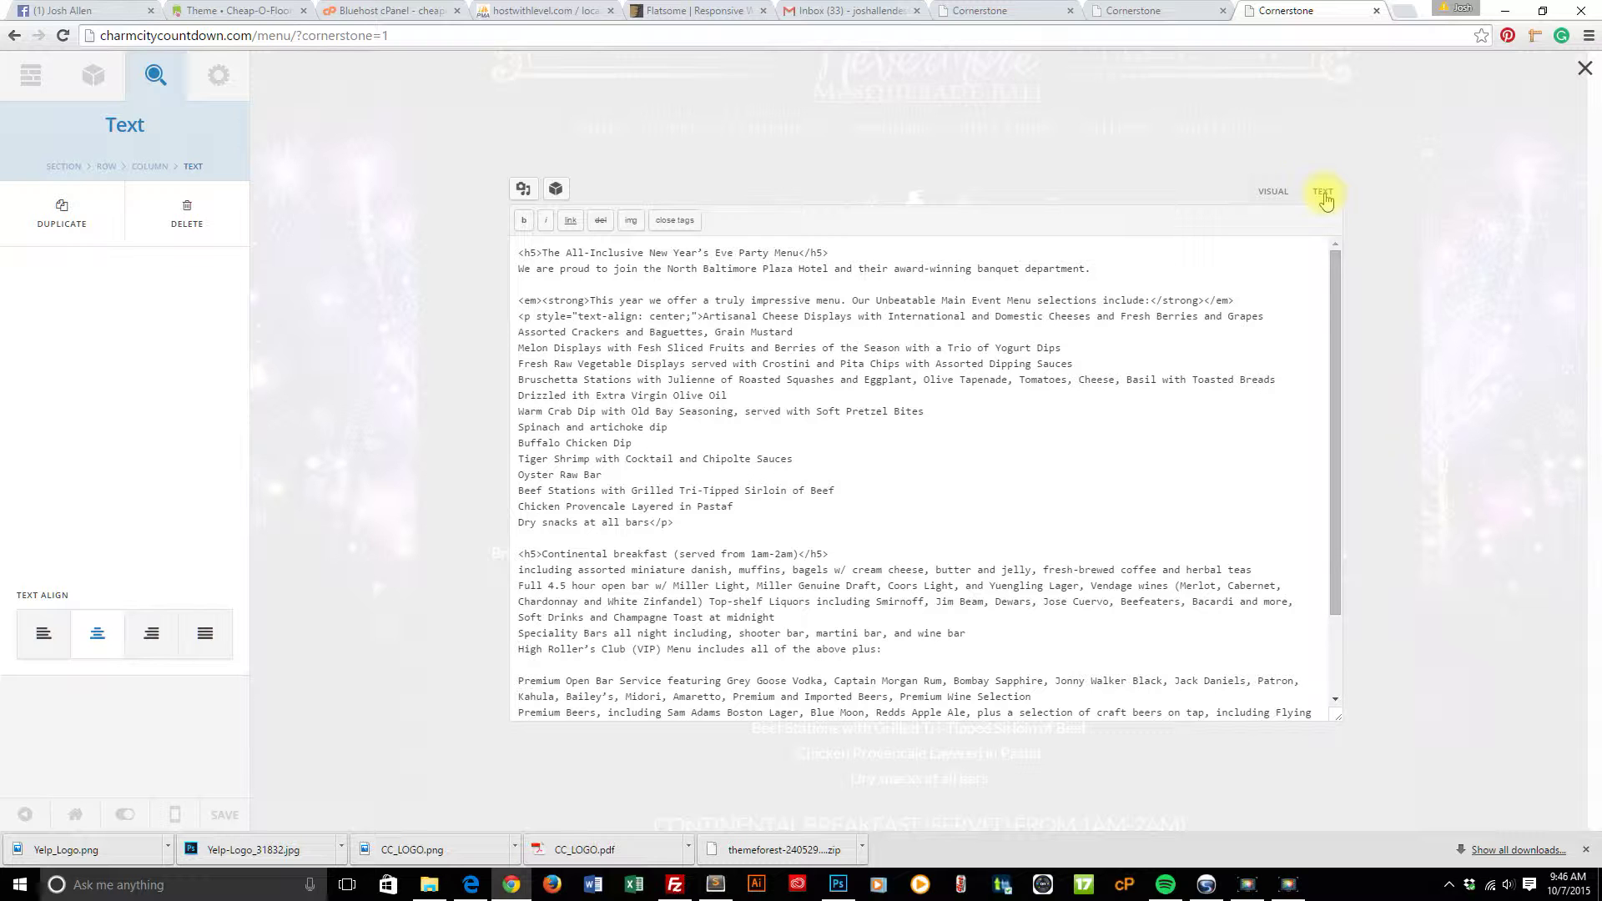
left_click(1269, 192)
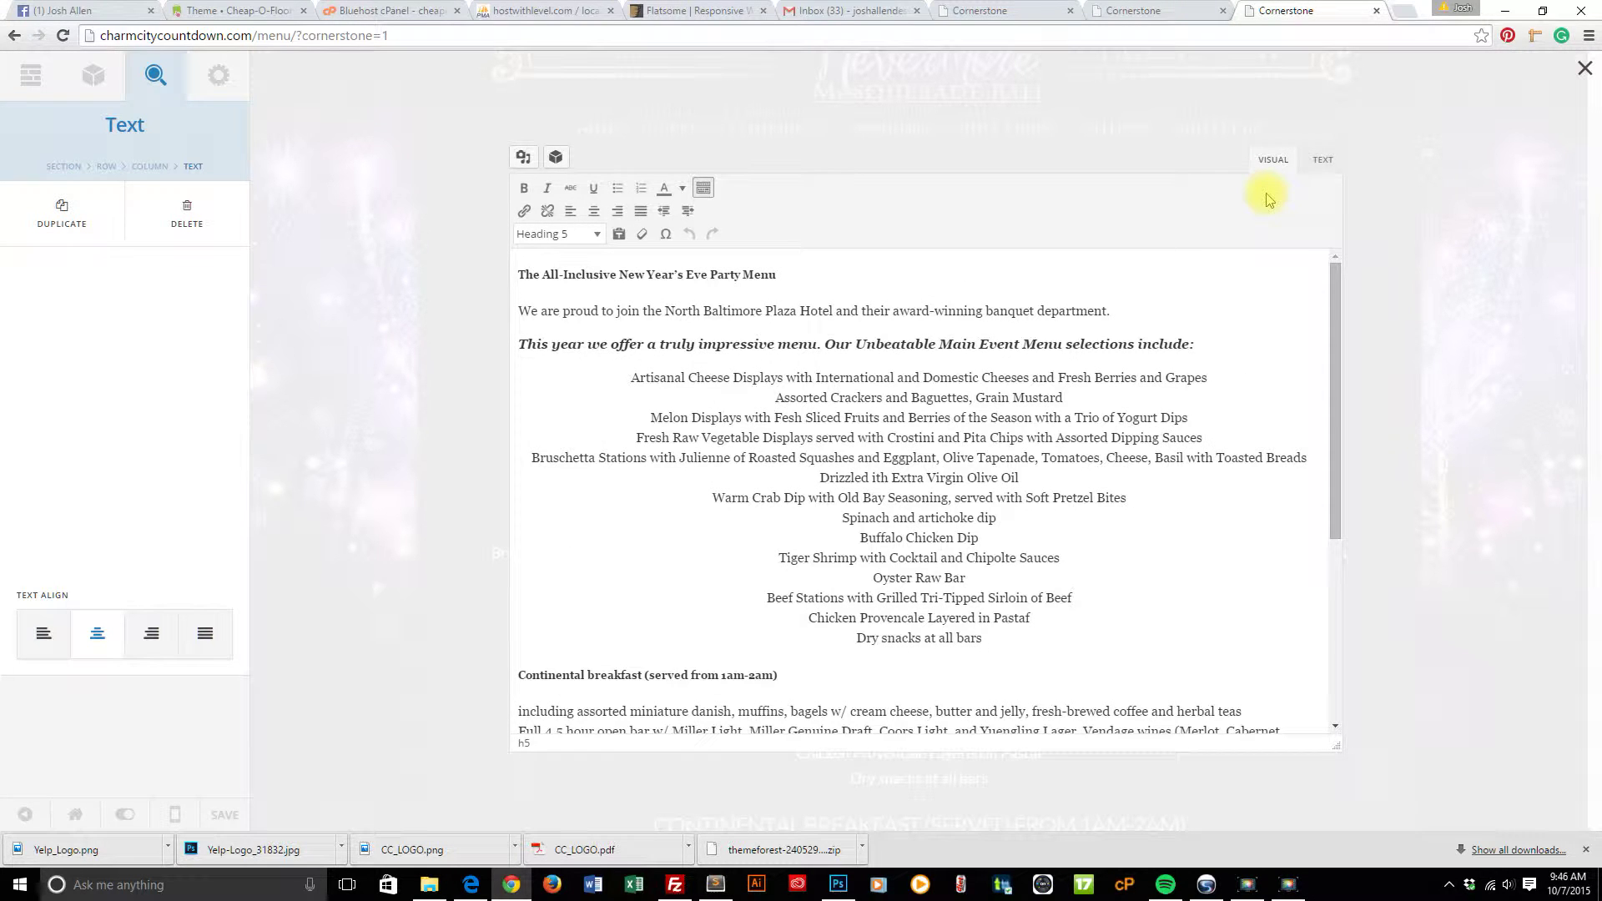
mouse_move(1330, 341)
left_mouse_down()
mouse_move(1344, 579)
mouse_move(1330, 312)
left_mouse_up()
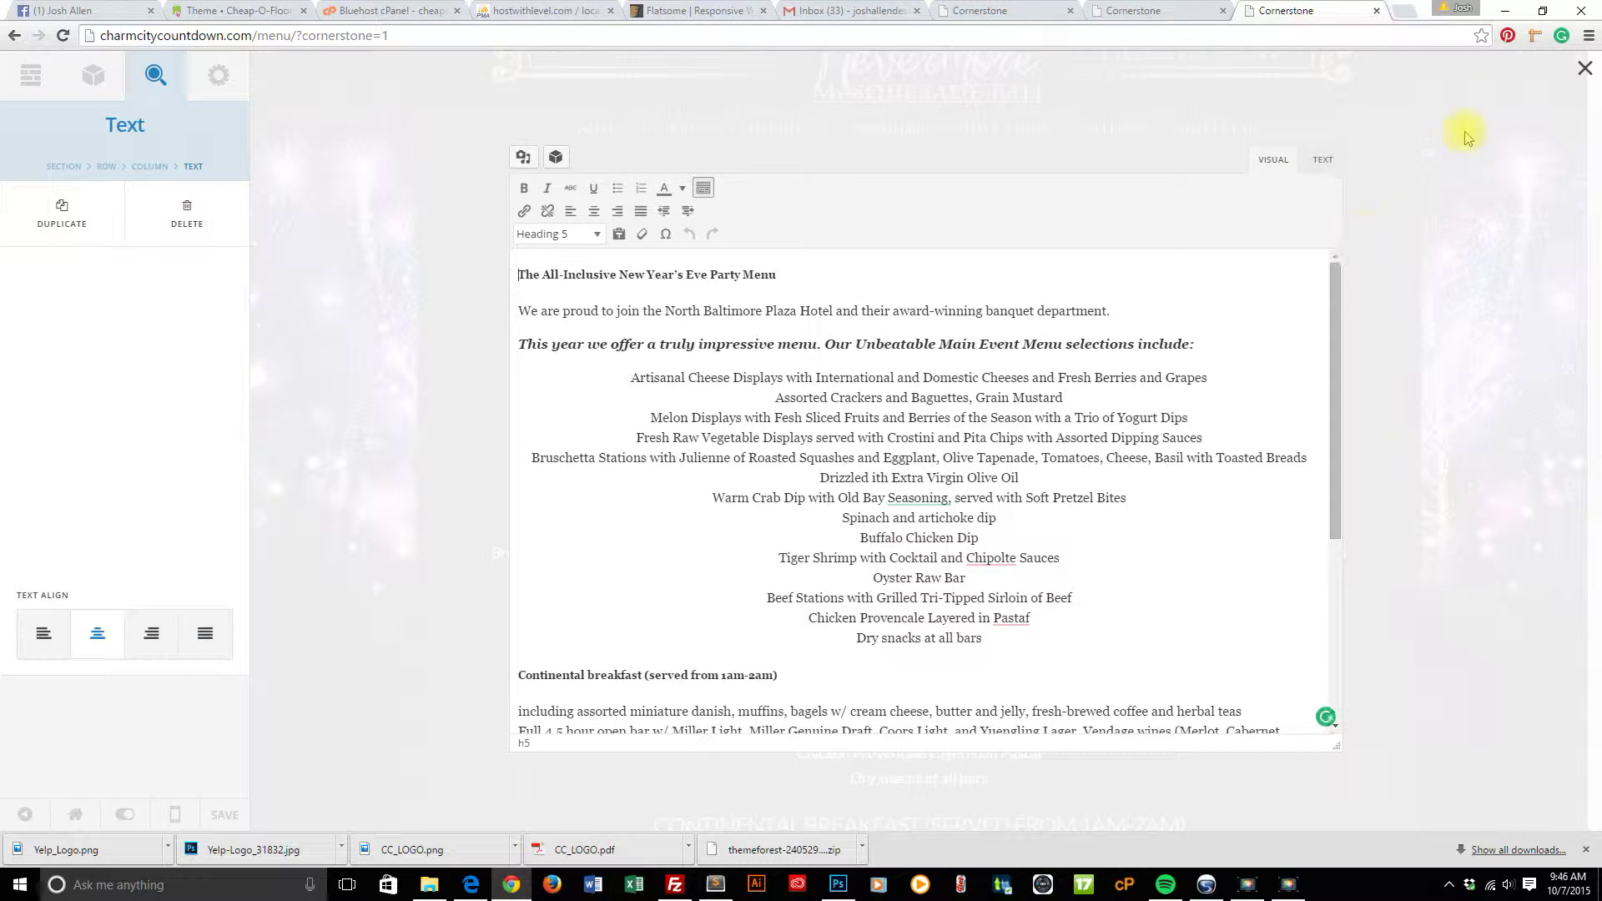
left_click(1585, 70)
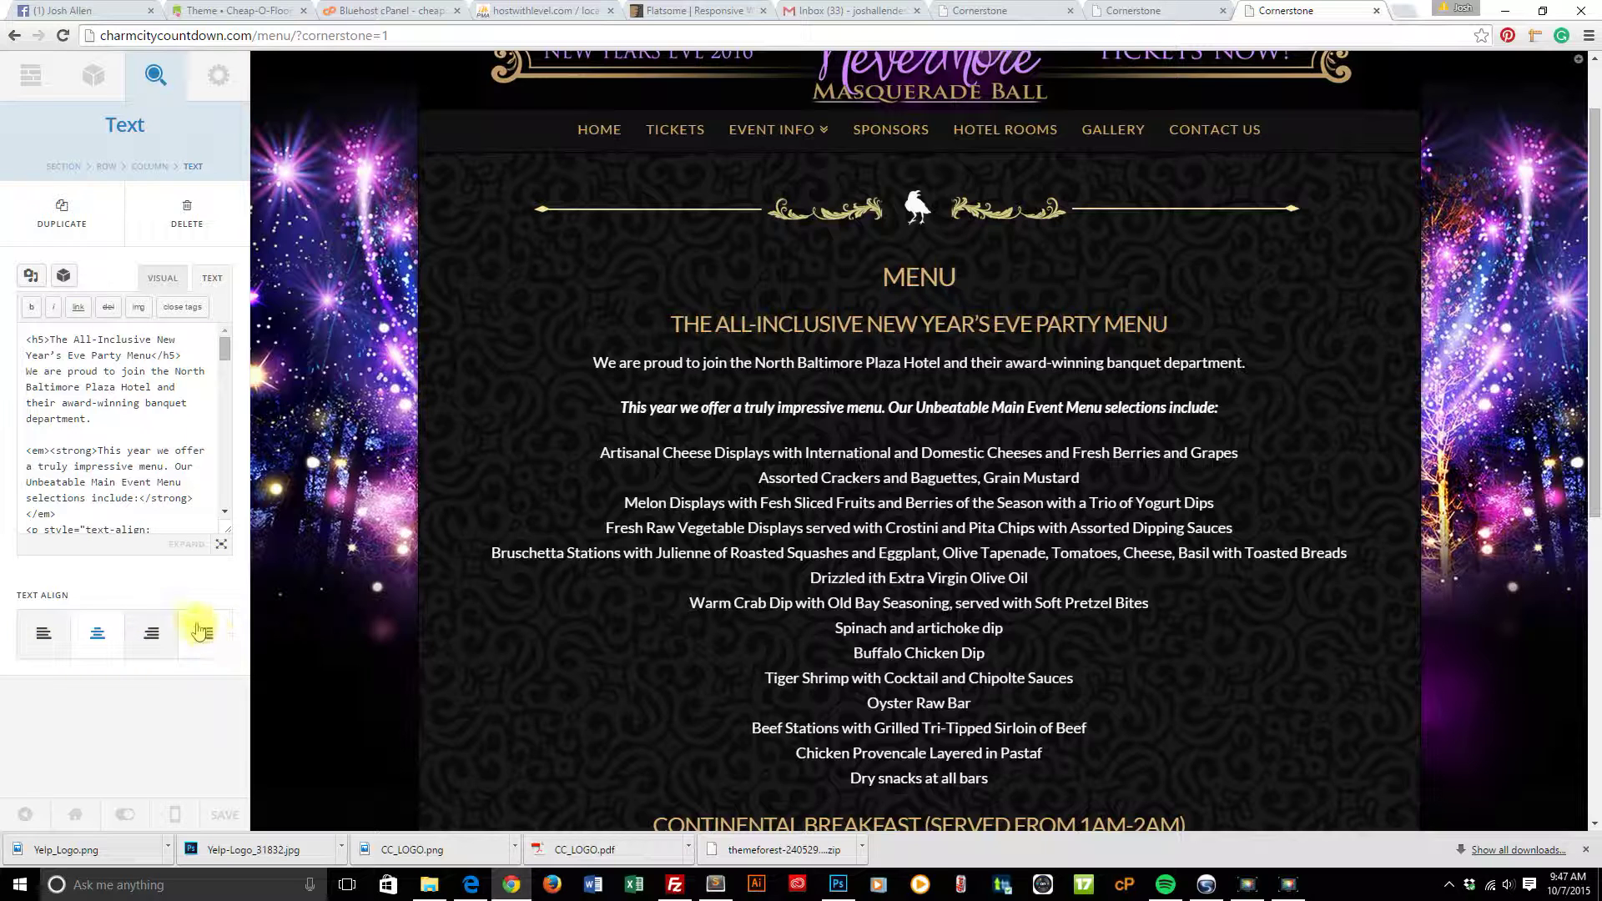
- Examine the menu items in the party menu block's HTML, and return the editor to its visual view
left_click_drag(227, 352, 233, 382)
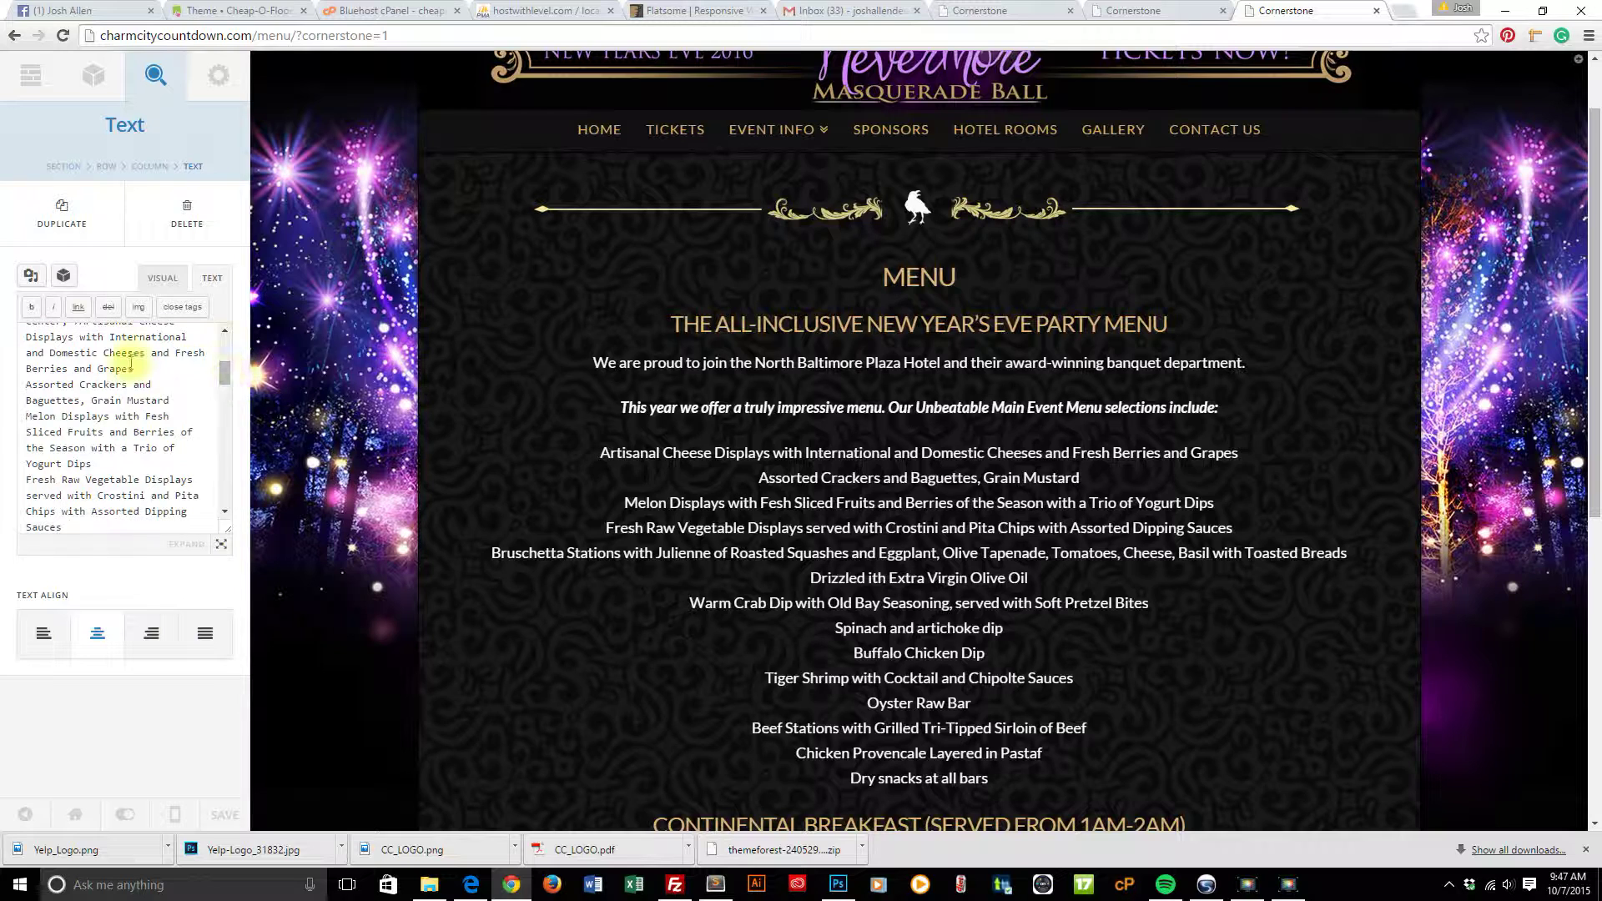
left_click_drag(28, 368, 110, 463)
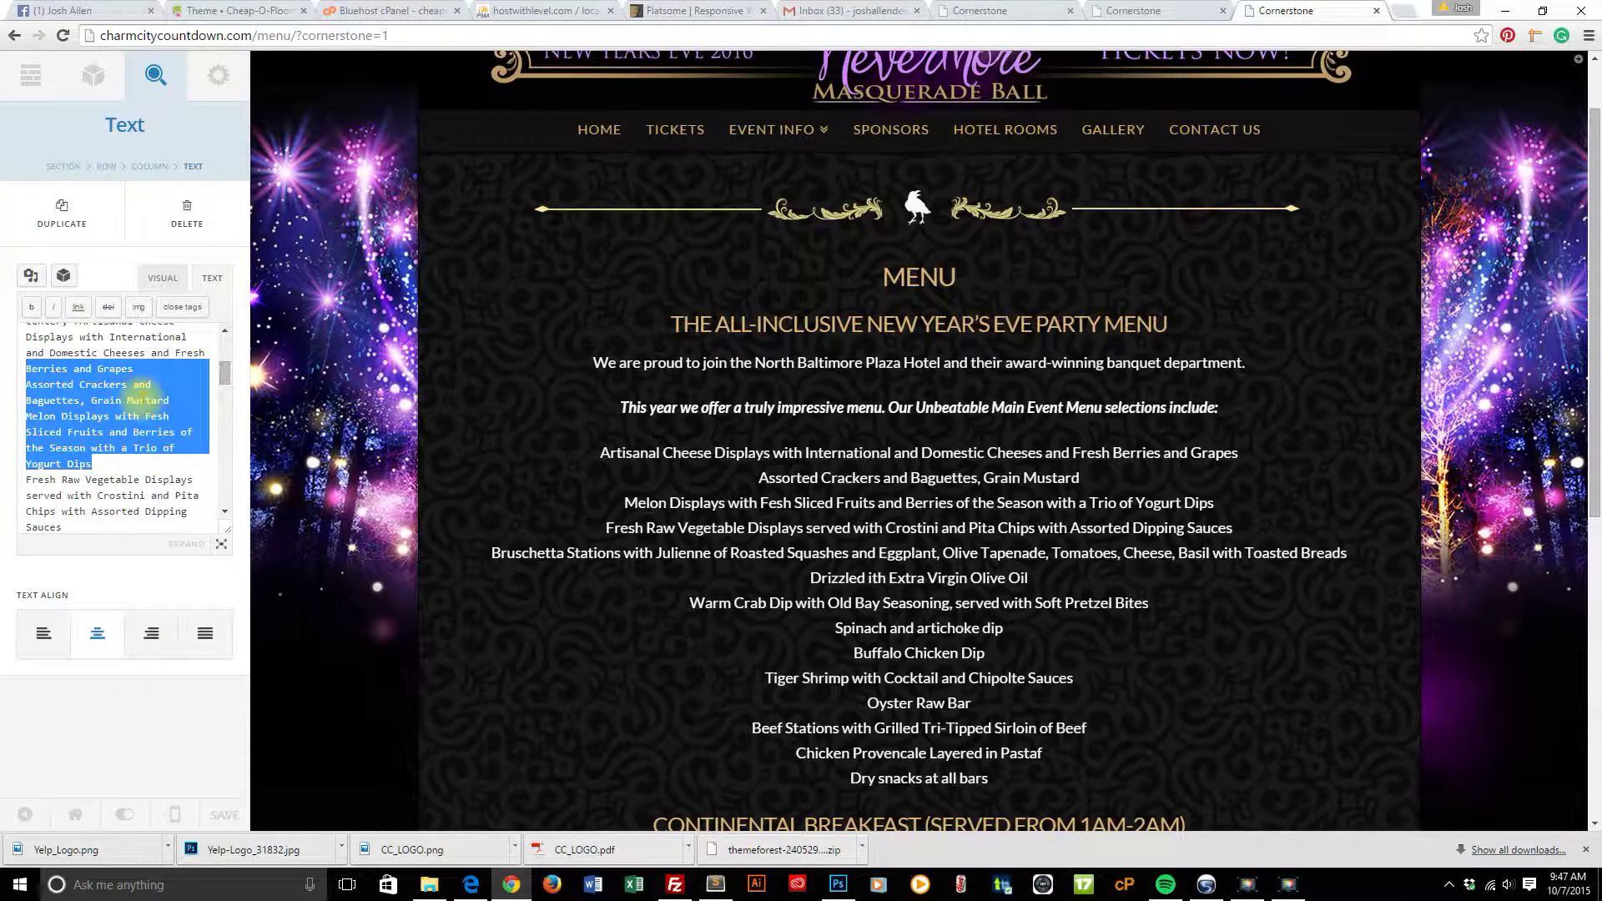
left_click(161, 281)
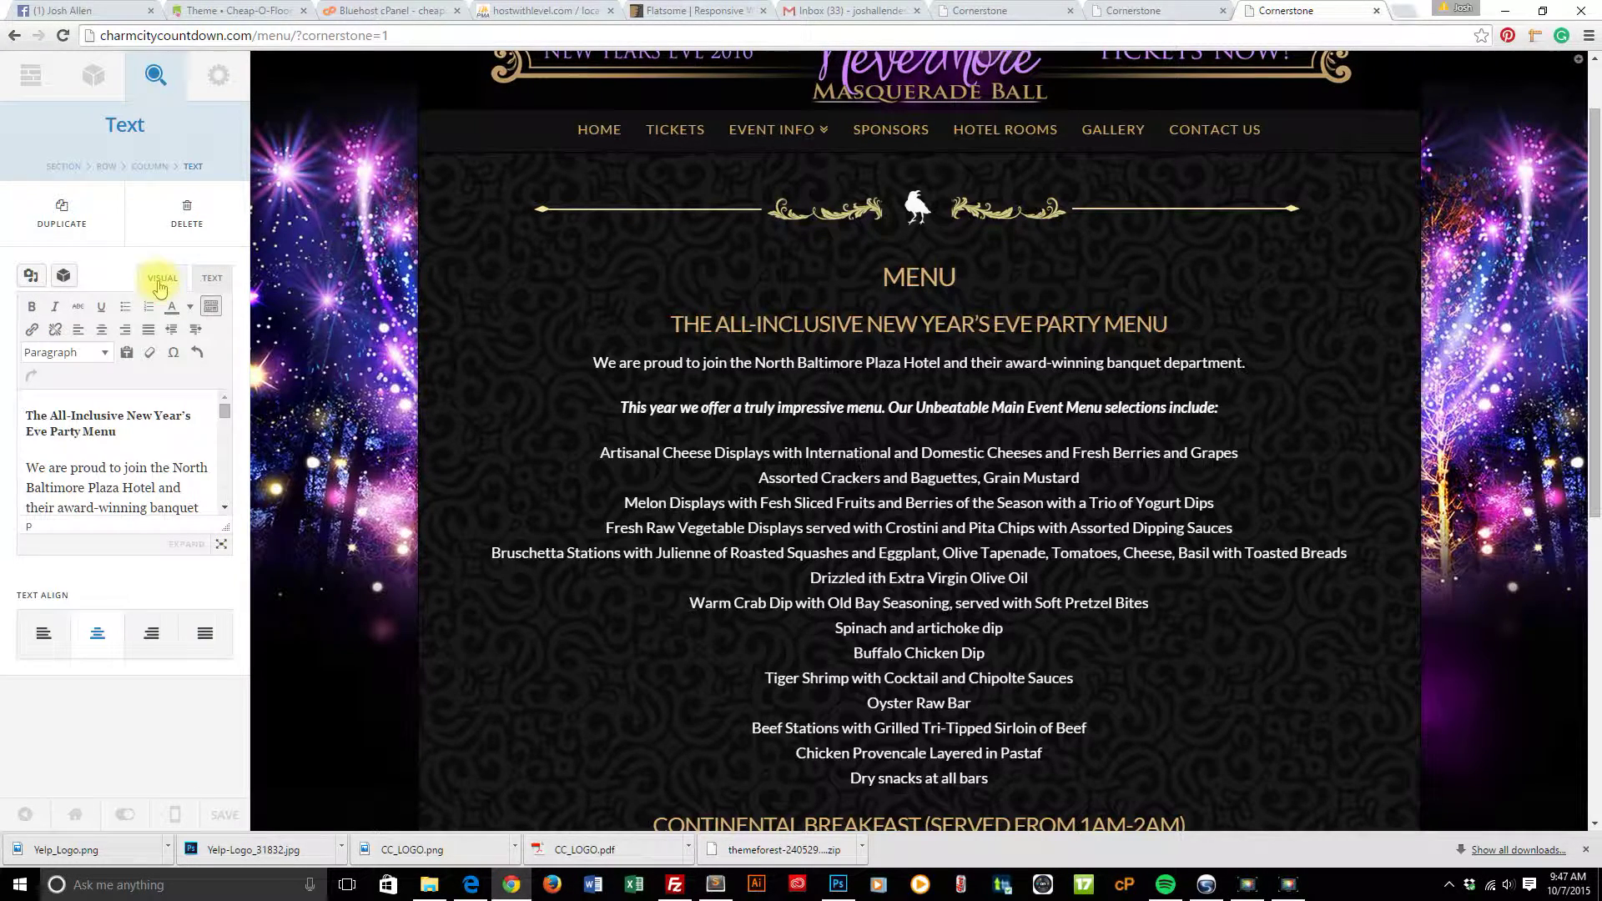
- Try left alignment on the menu item list starting with "Artisanal Cheese Displays" and undo it
left_click_drag(223, 412, 231, 431)
scroll(231, 432, "down", 5)
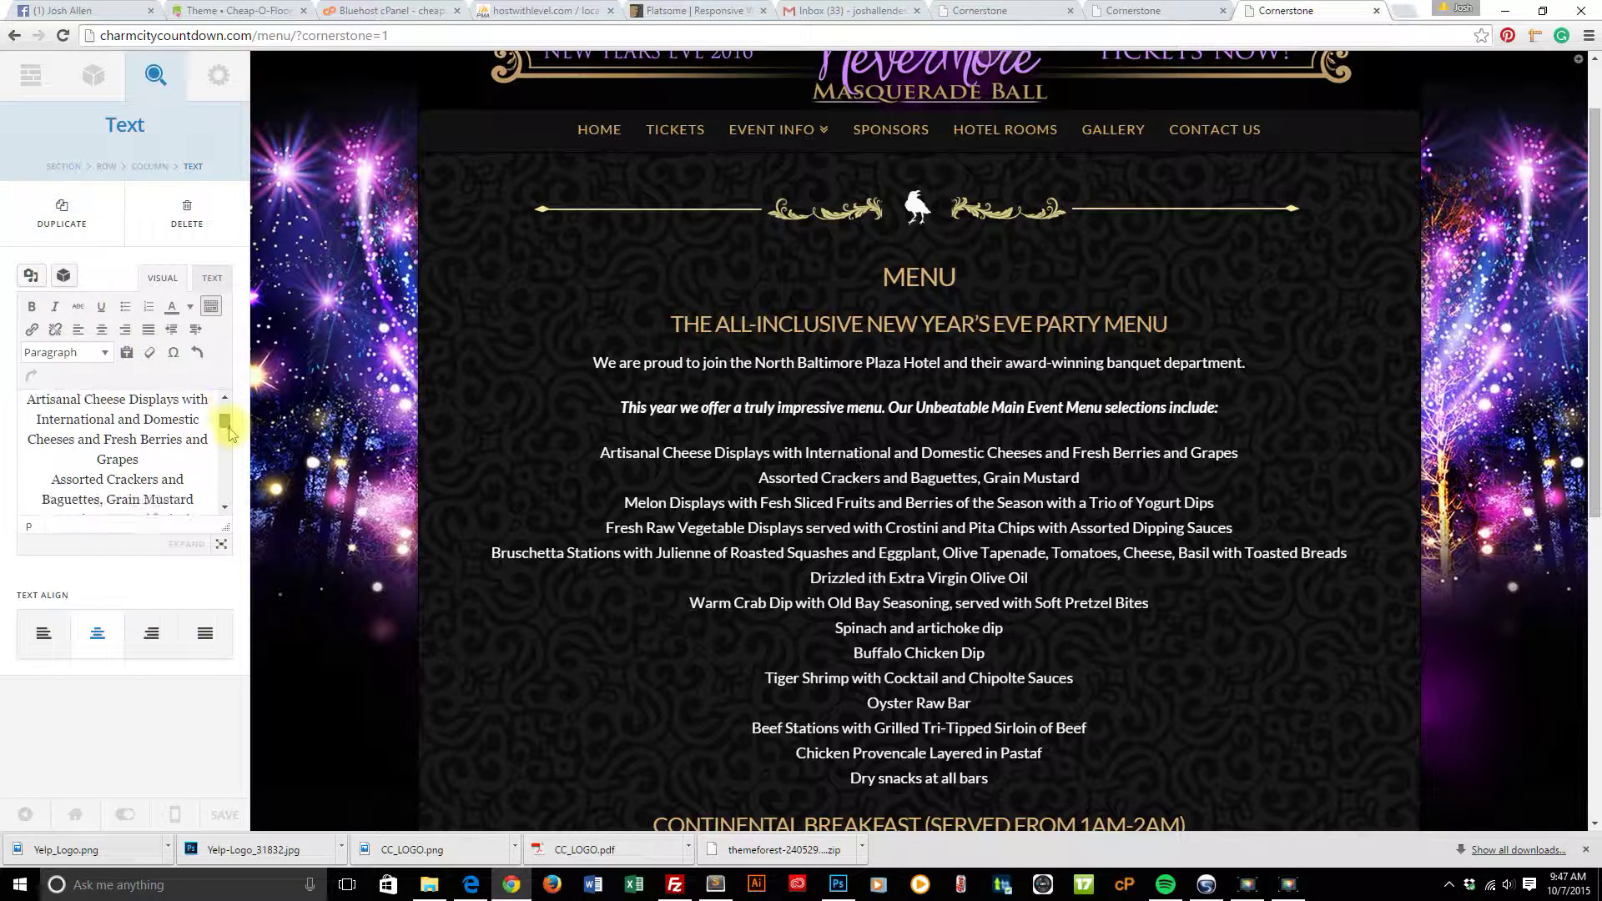
left_click_drag(28, 400, 172, 482)
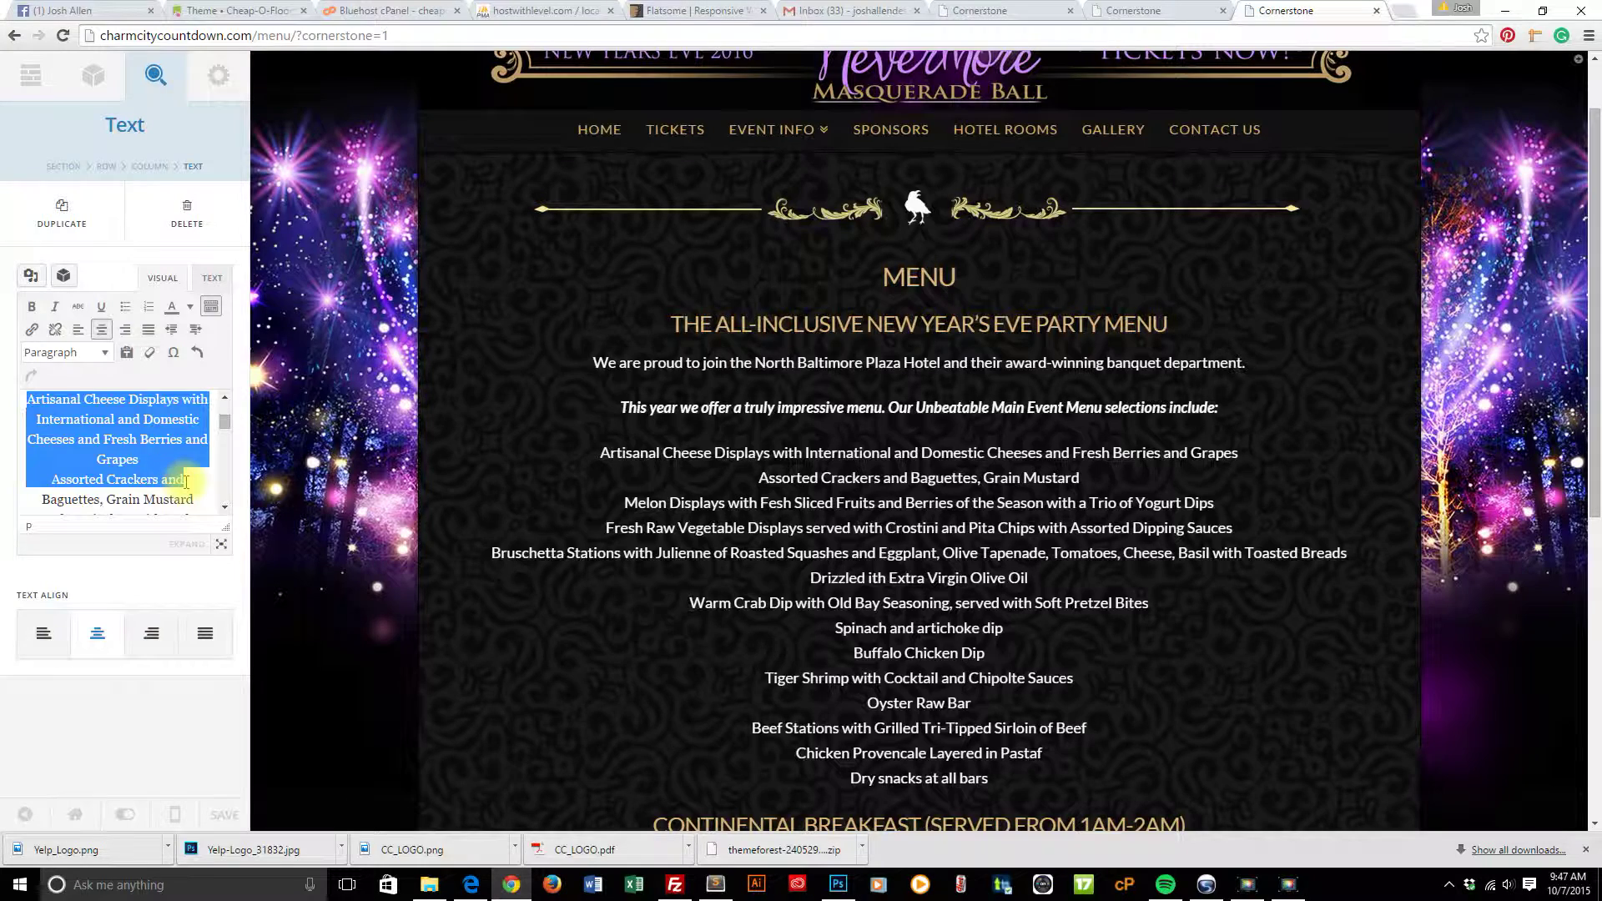
left_click(79, 332)
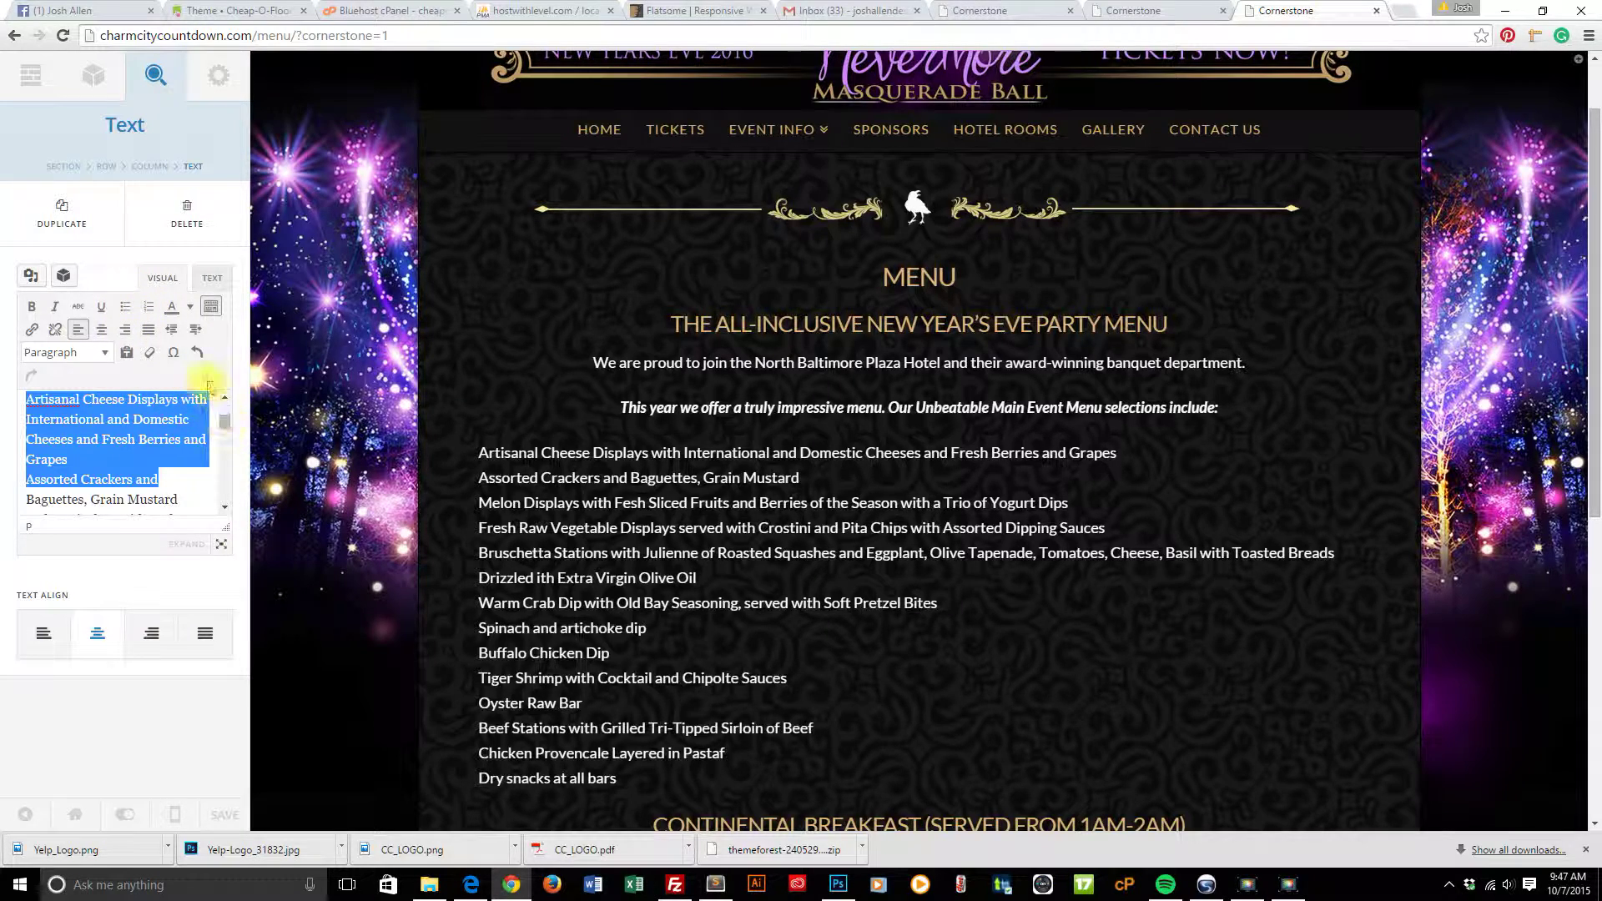
left_click(197, 353)
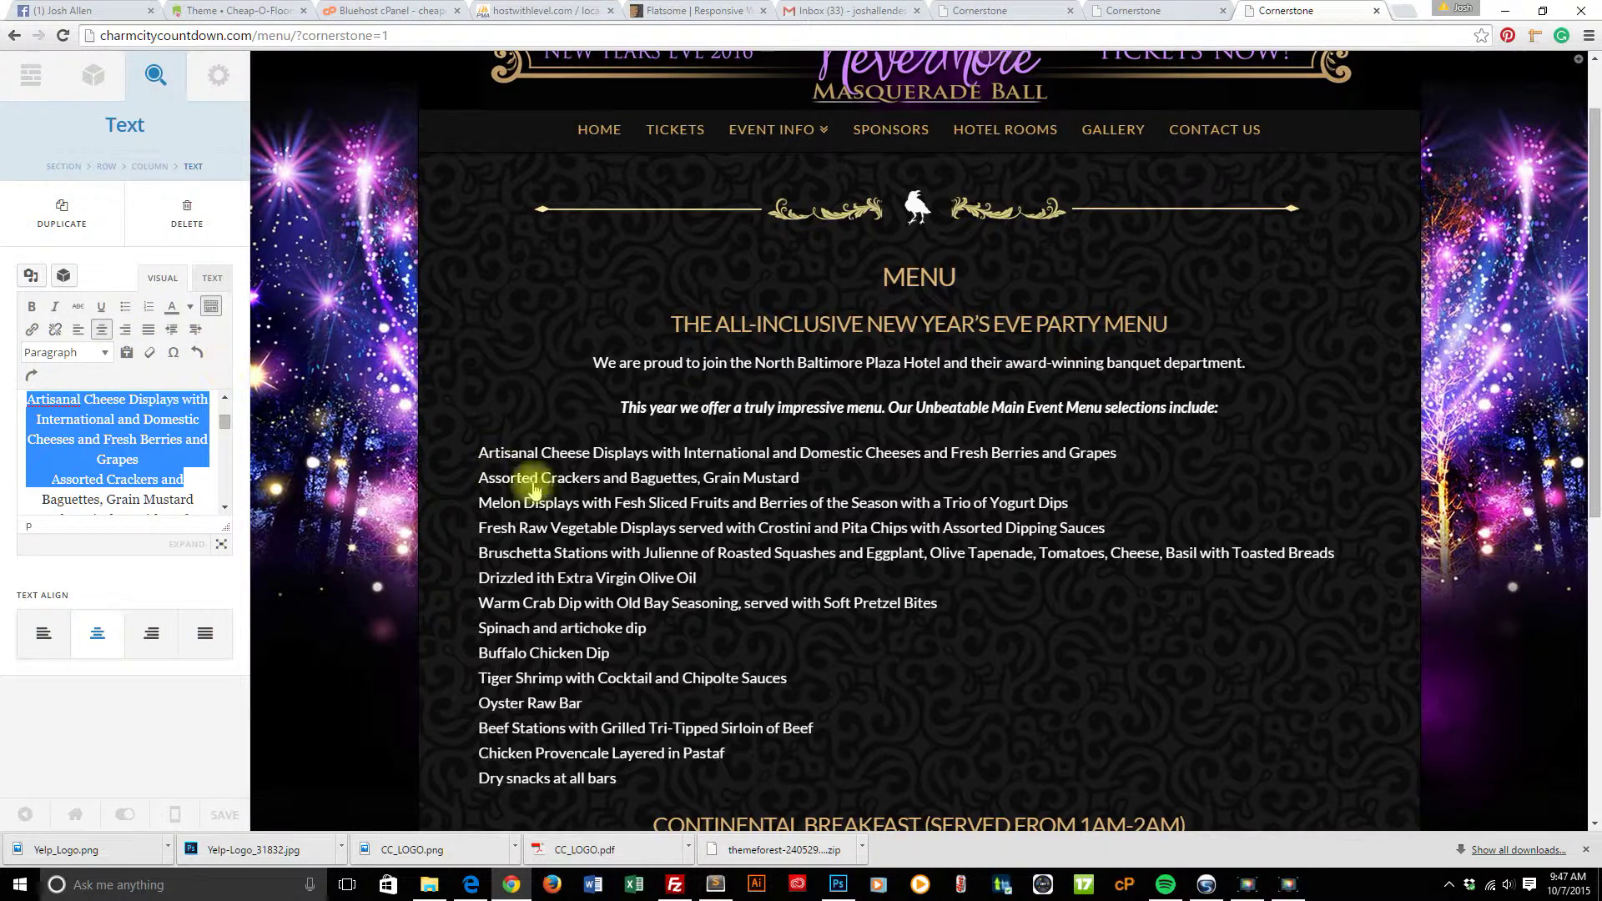
left_click(226, 817)
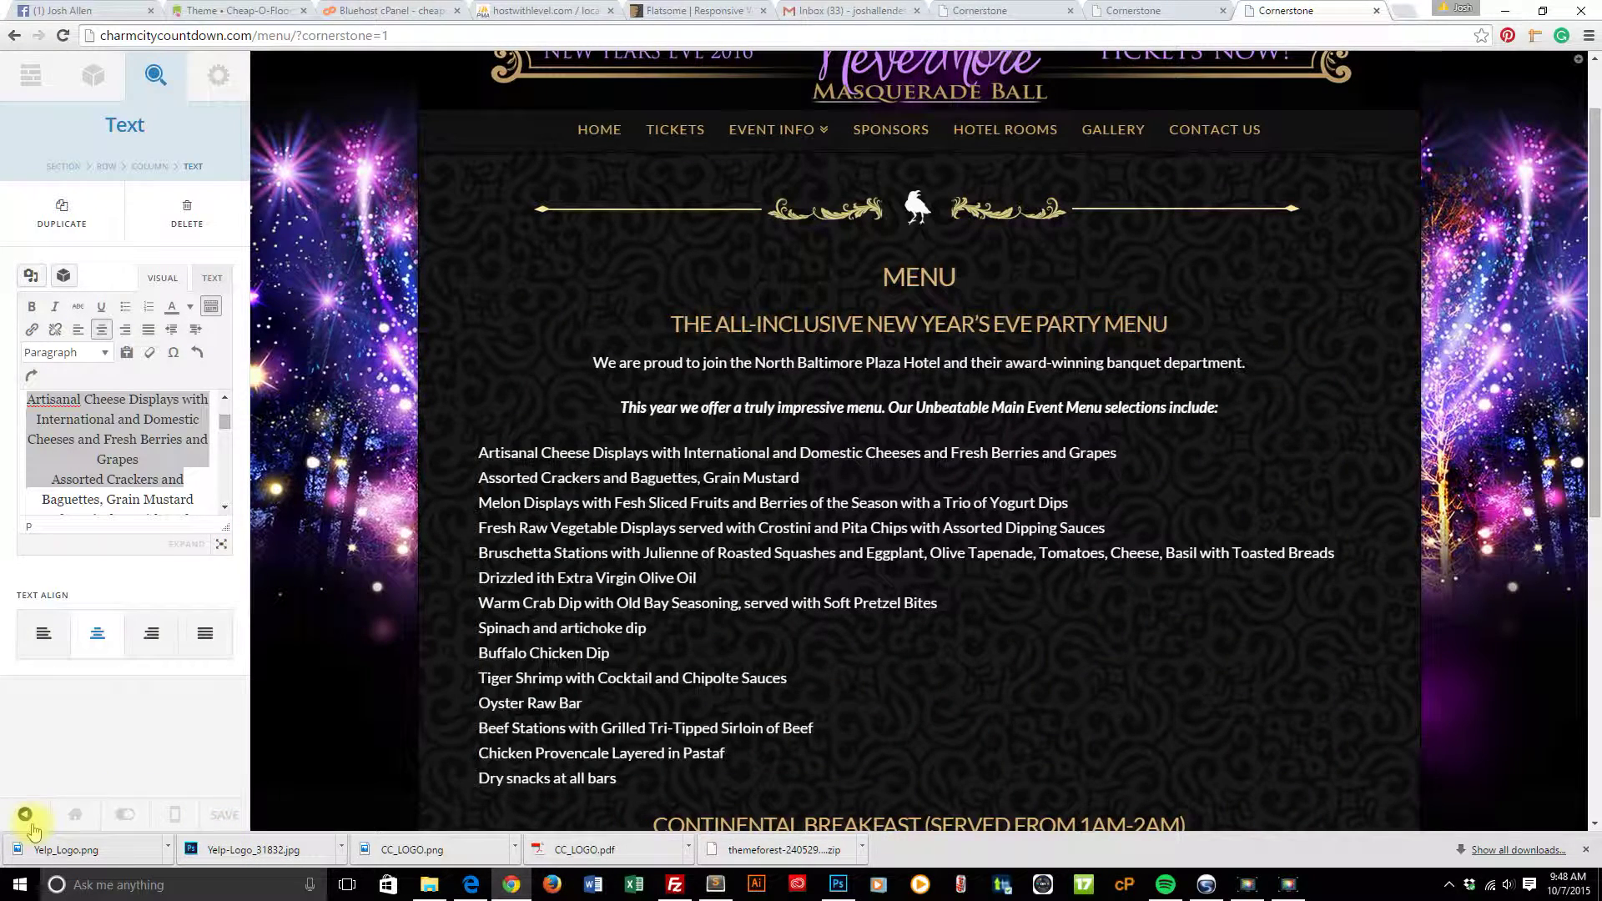
- Preview the Menu page at each responsive screen size from Extra Small up to Extra Large
left_click(175, 815)
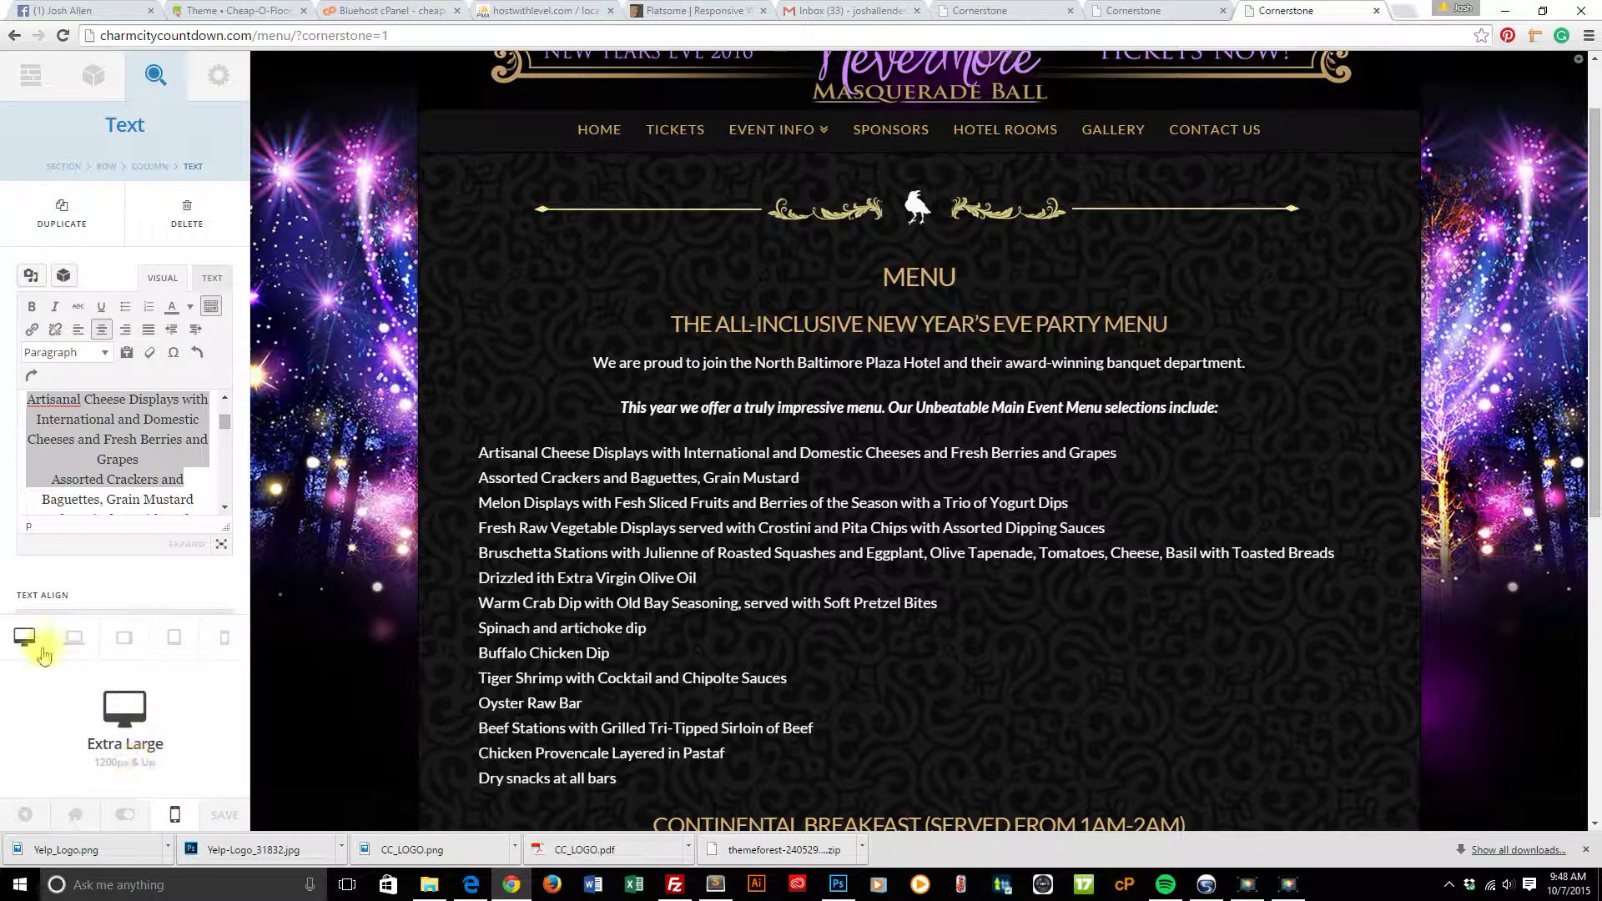
left_click(223, 639)
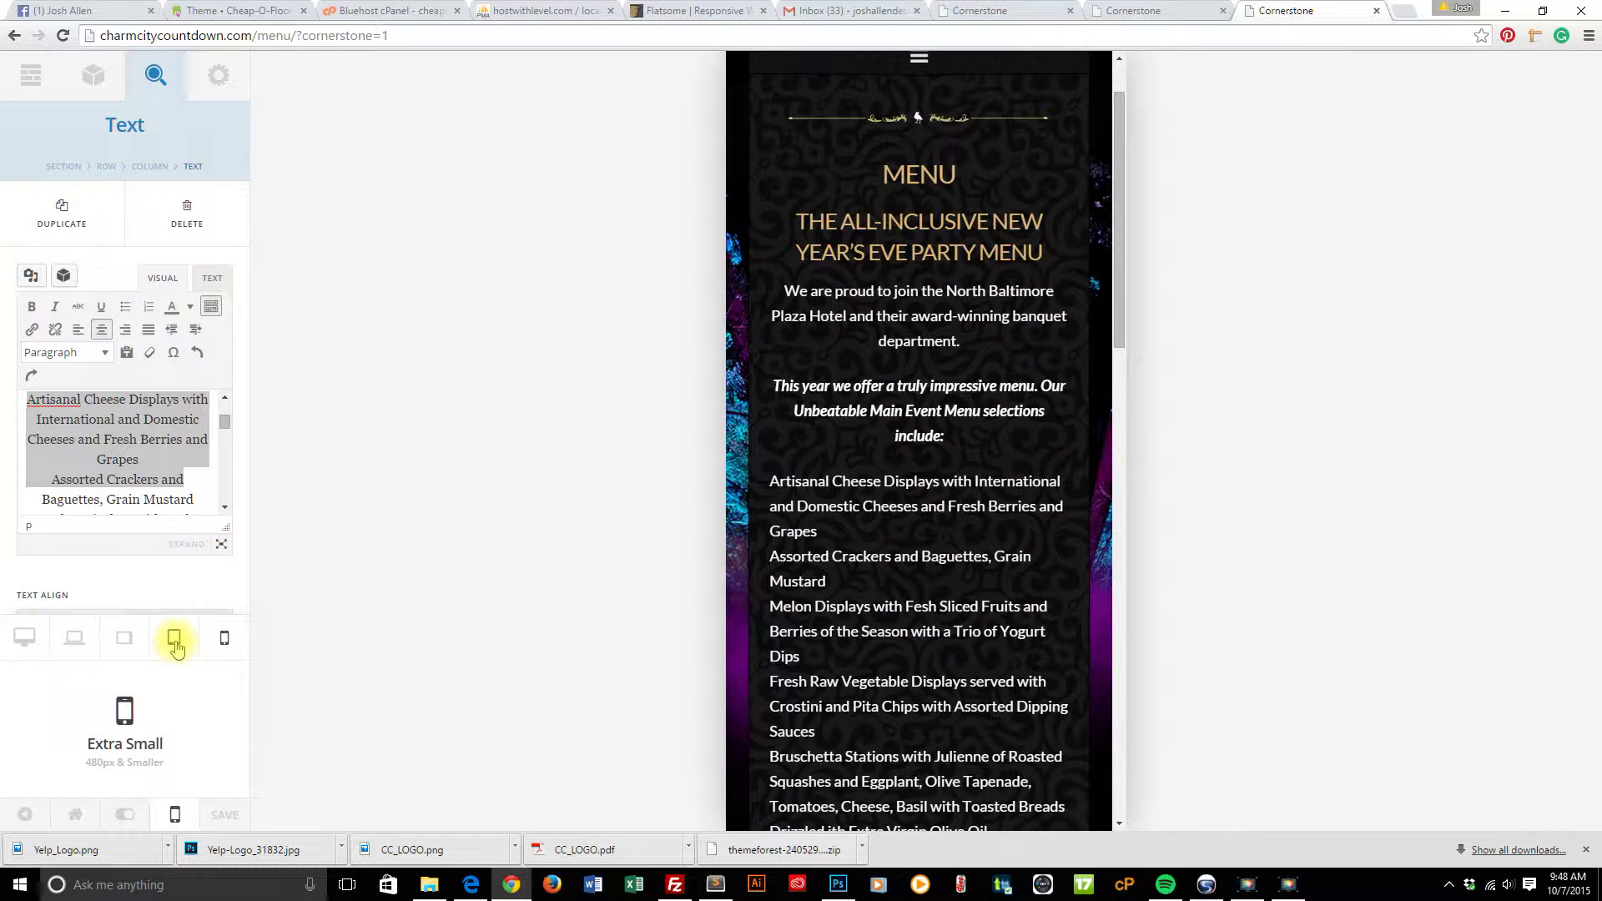
scroll(972, 568, "down", 6)
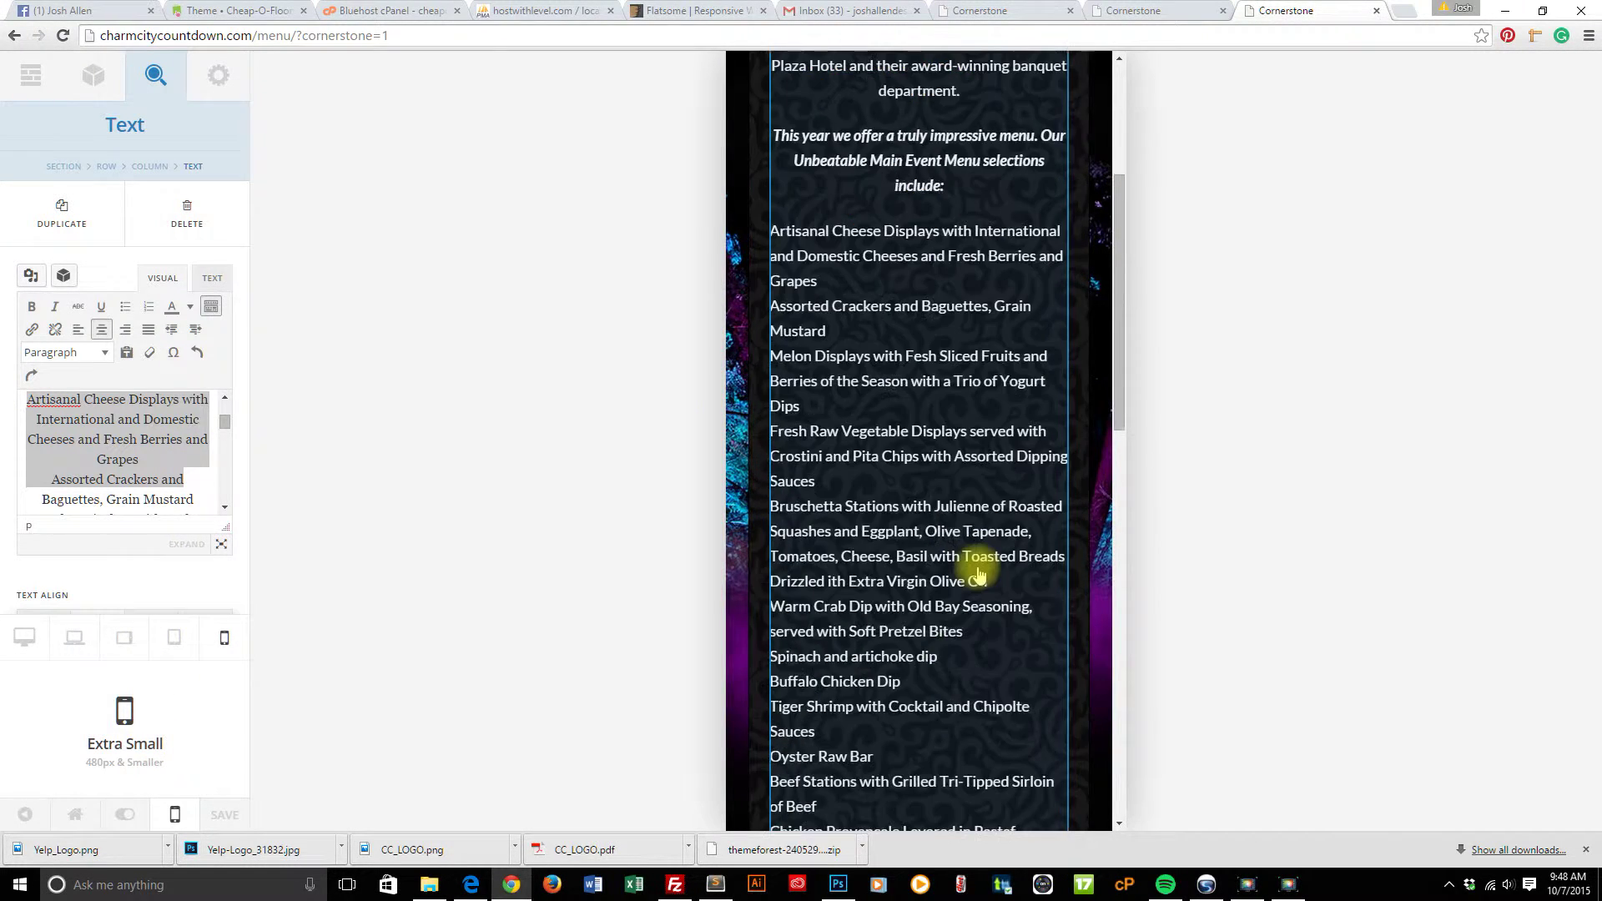
scroll(979, 574, "up", 7)
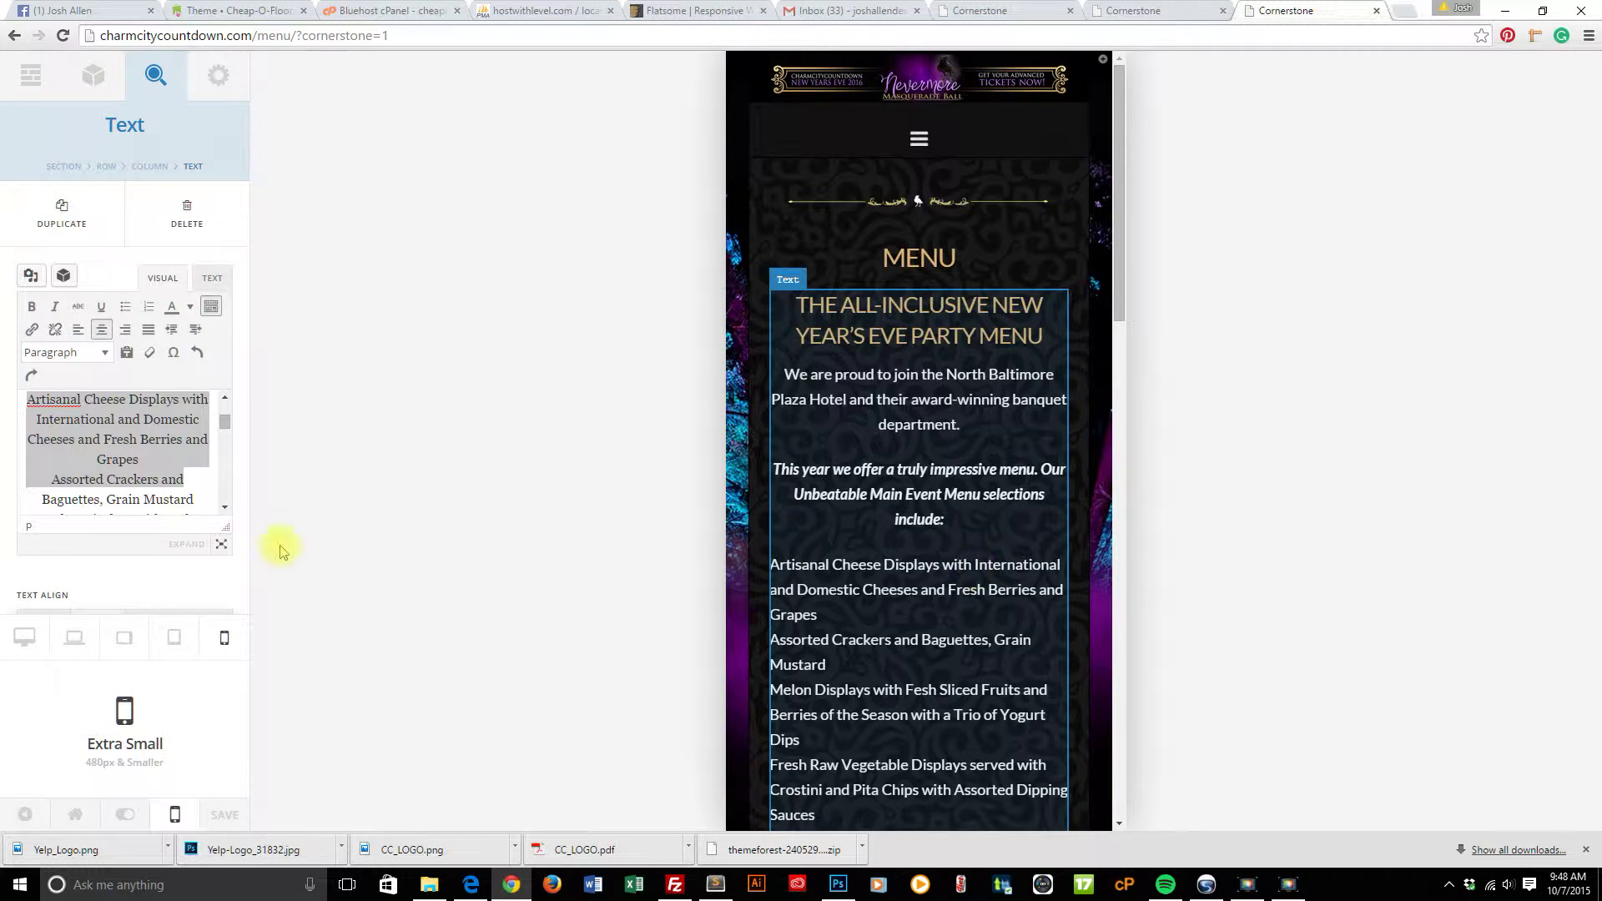
left_click(176, 639)
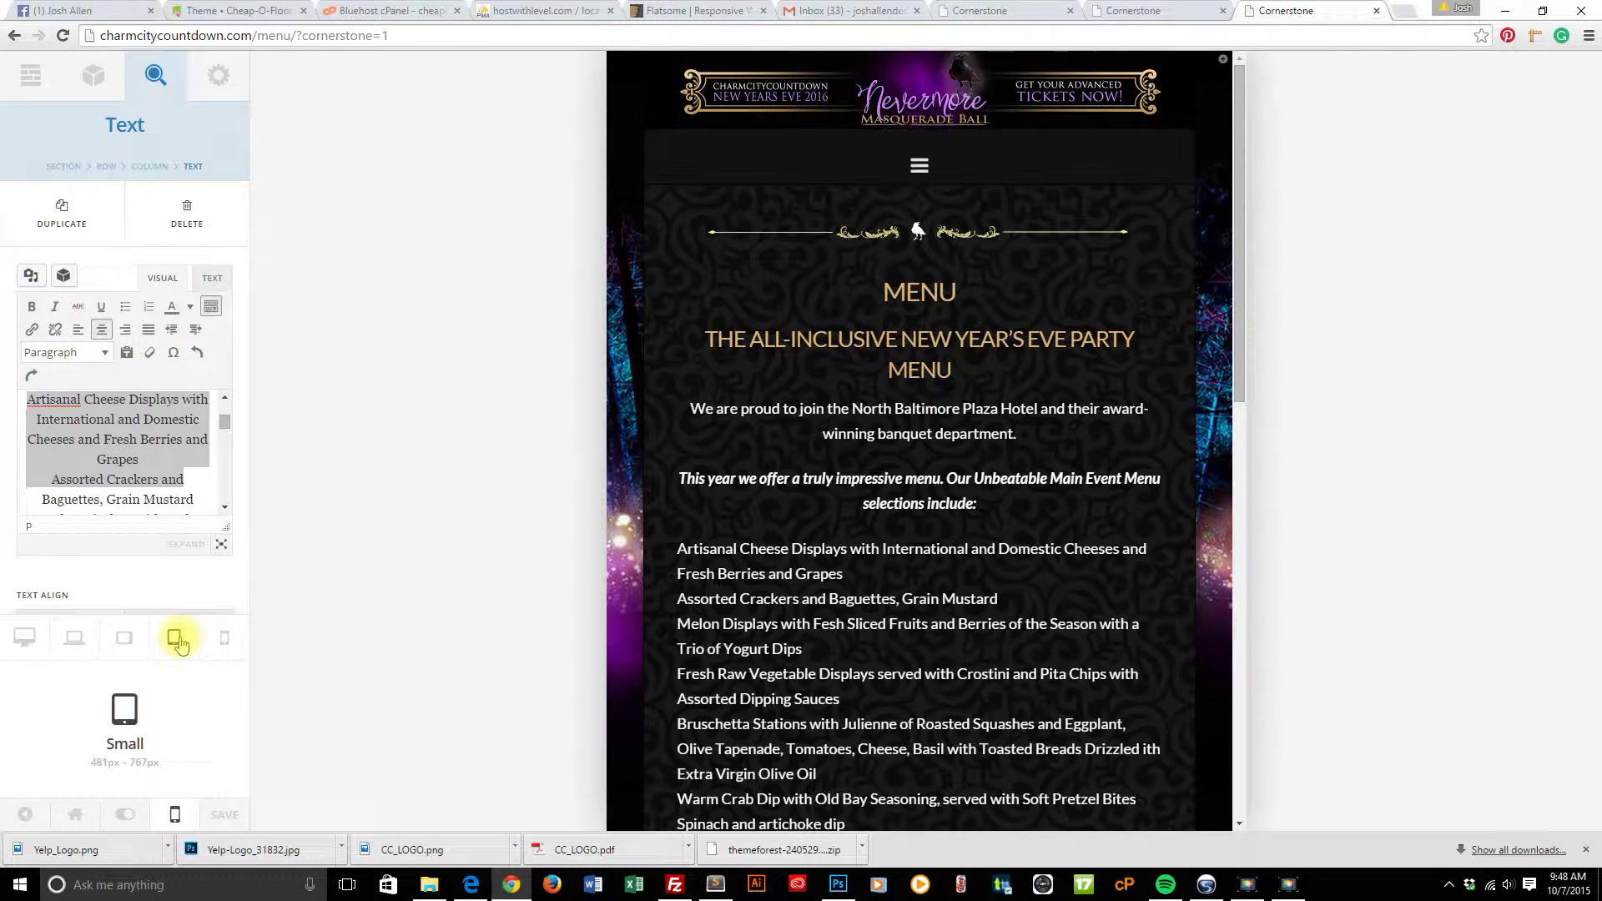
left_click(121, 641)
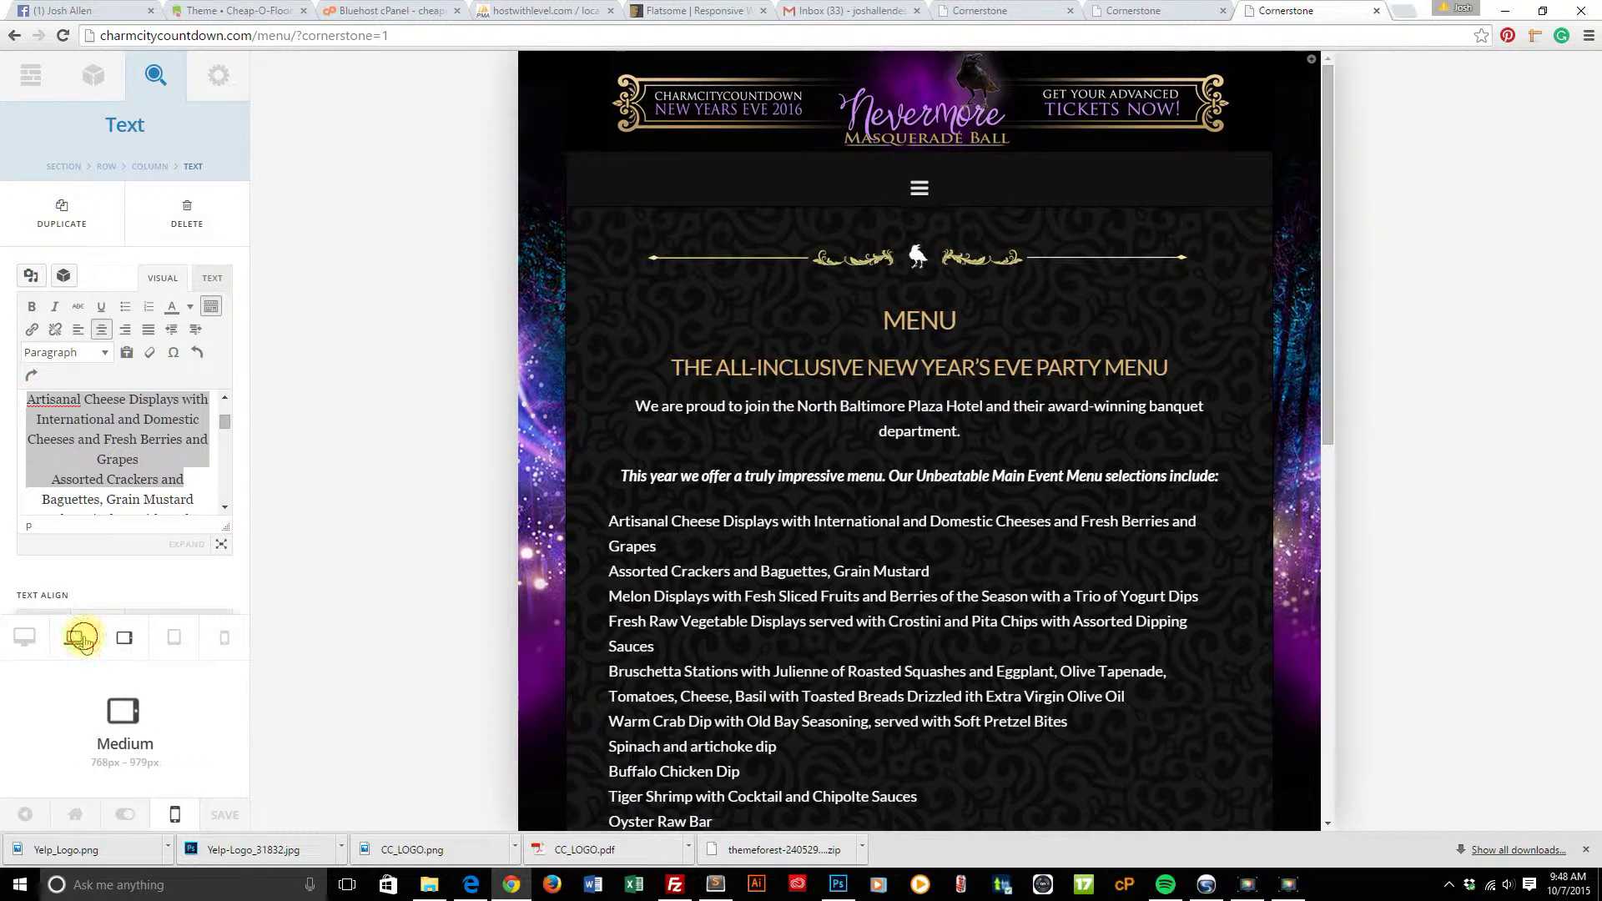
left_click(80, 638)
left_click(23, 638)
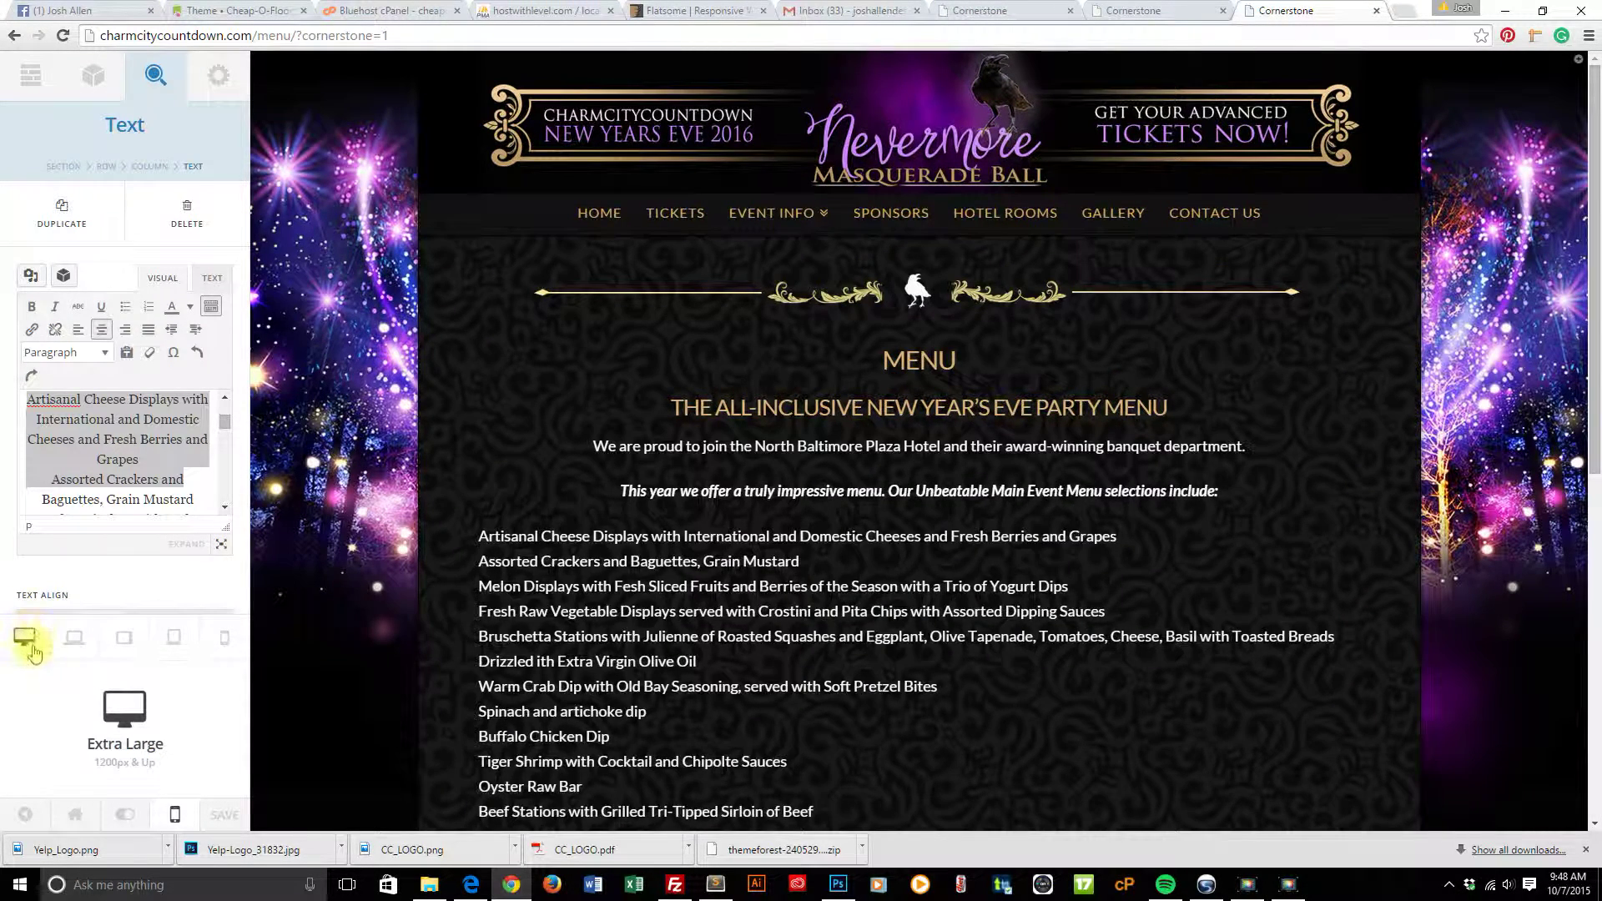
- View the help text and advanced controls options, and collapse the editor sidebar to see the full-width page
left_click(136, 820)
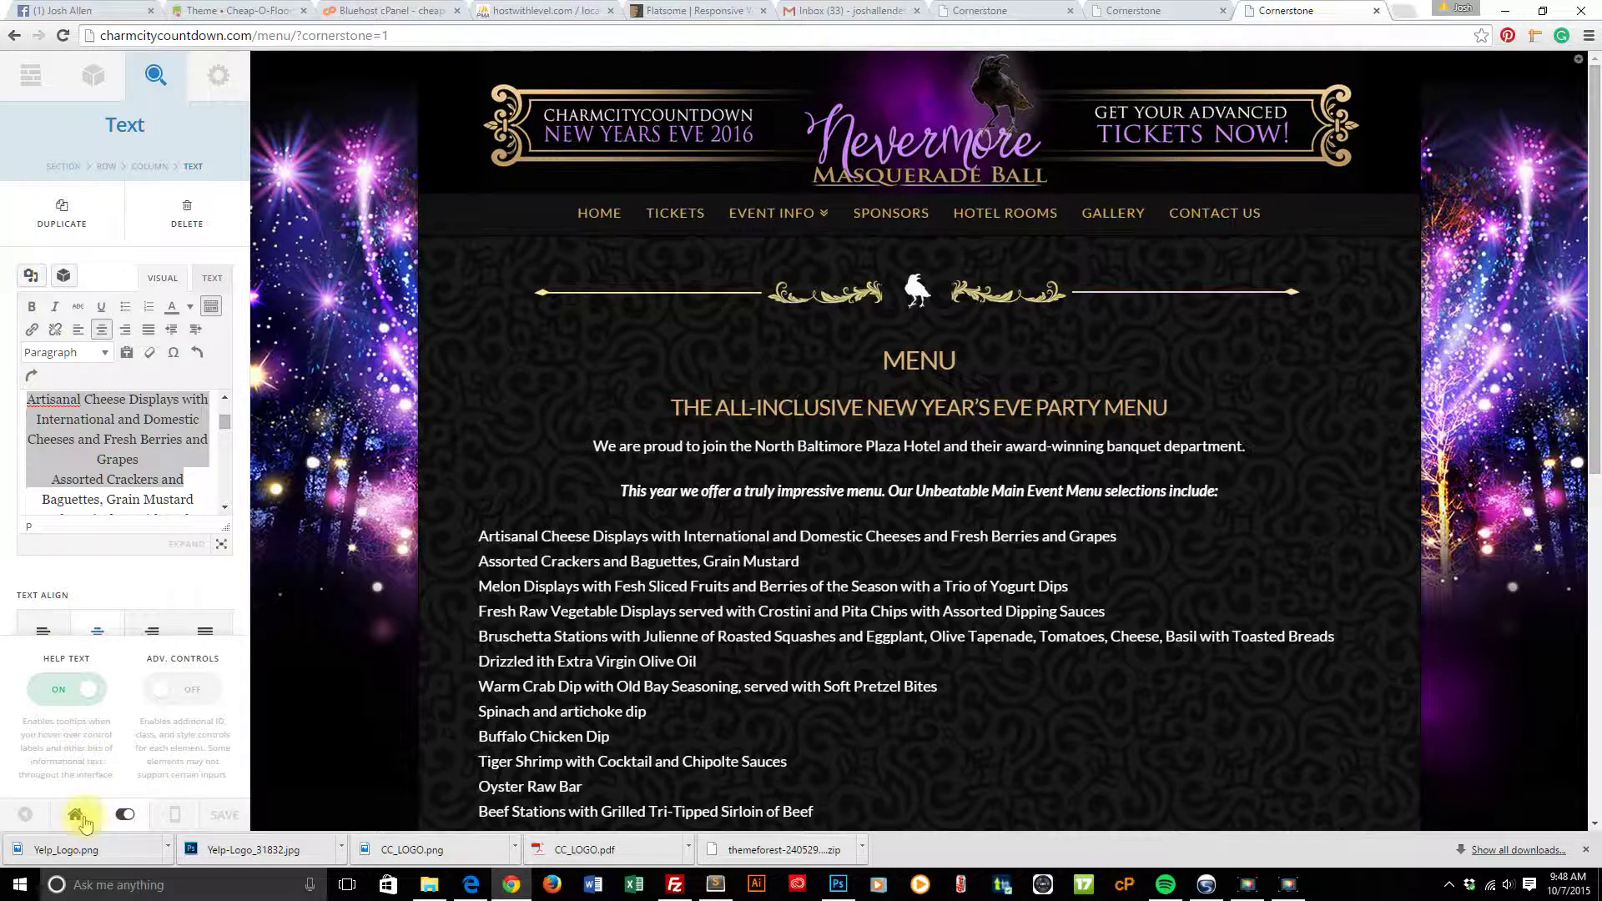
left_click(20, 816)
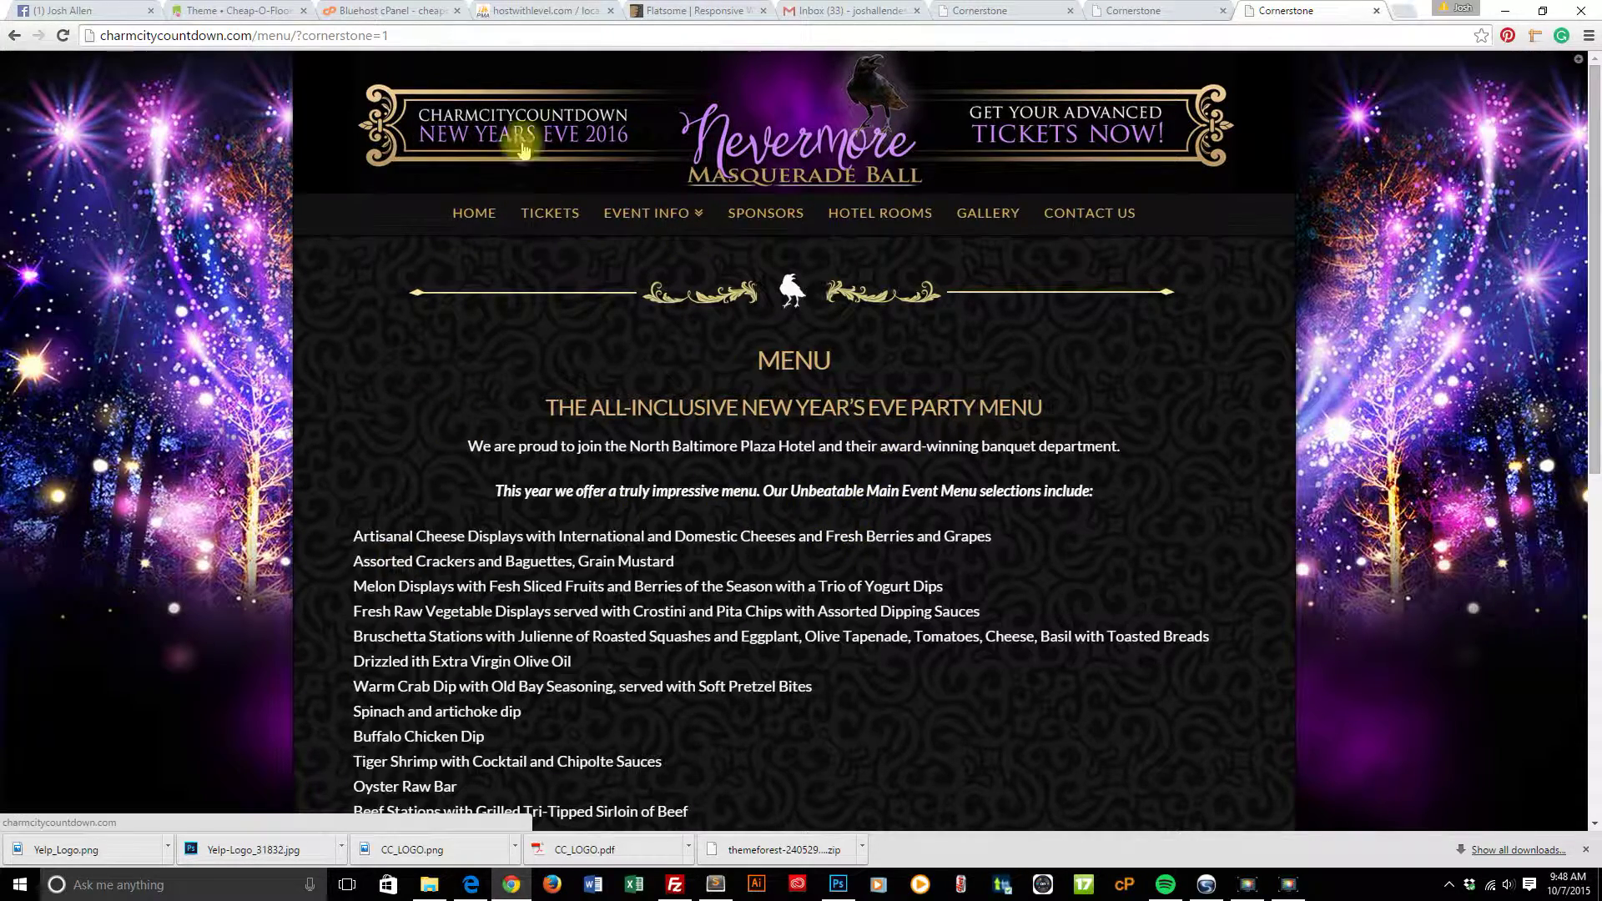
- Leave the Menu page editor and open the Tickets page for editing with Cornerstone
left_click(15, 35)
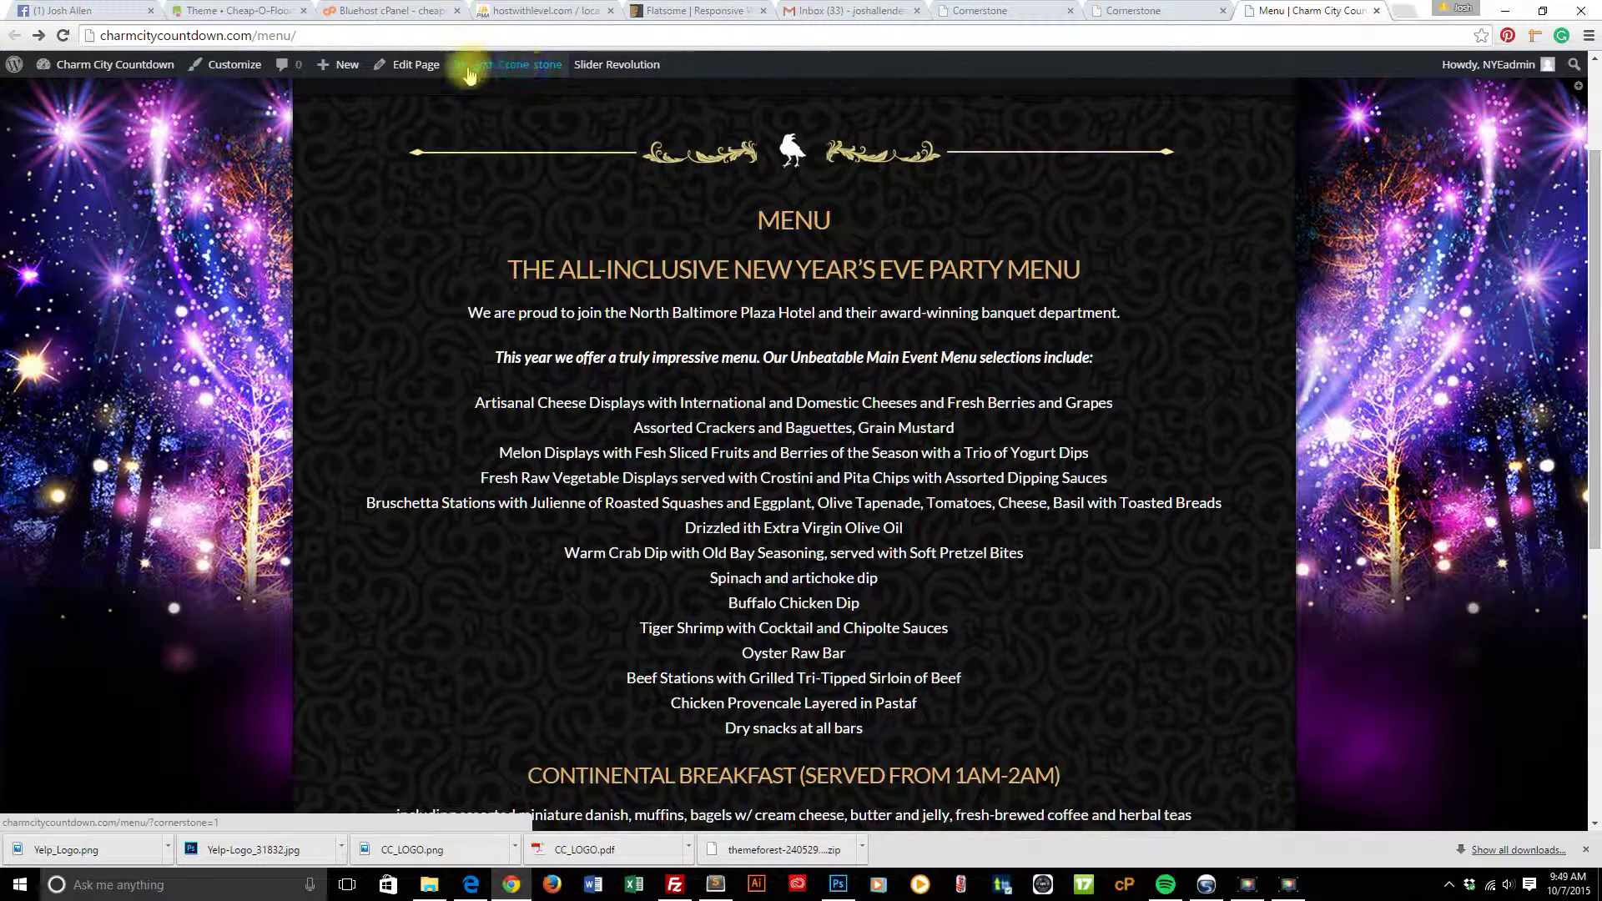
scroll(492, 158, "up", 2)
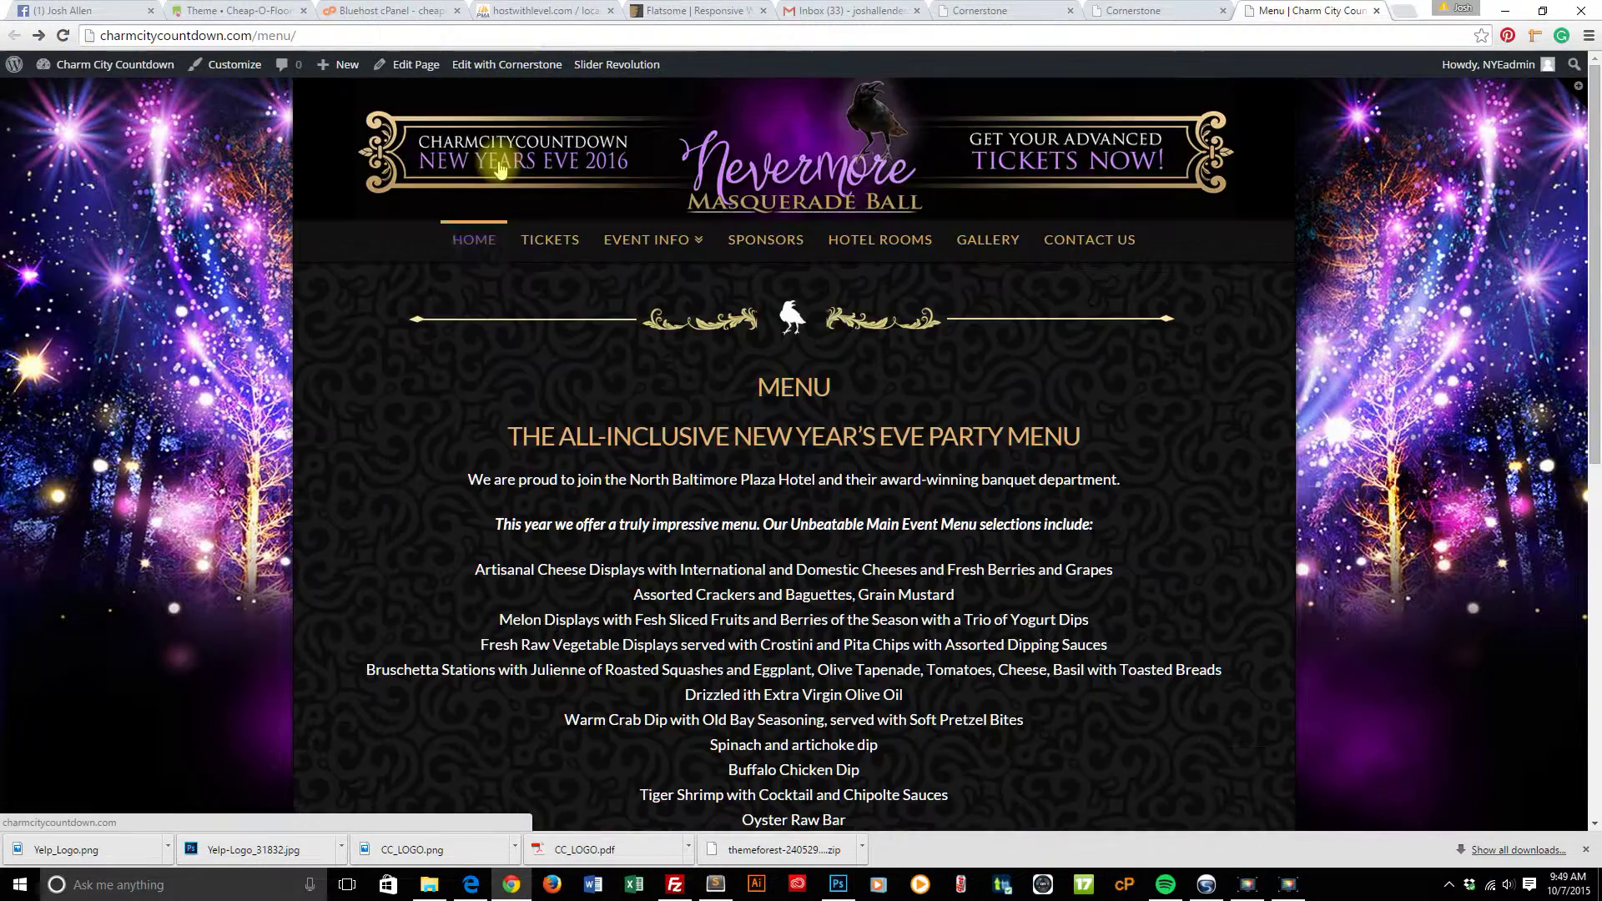
left_click(565, 248)
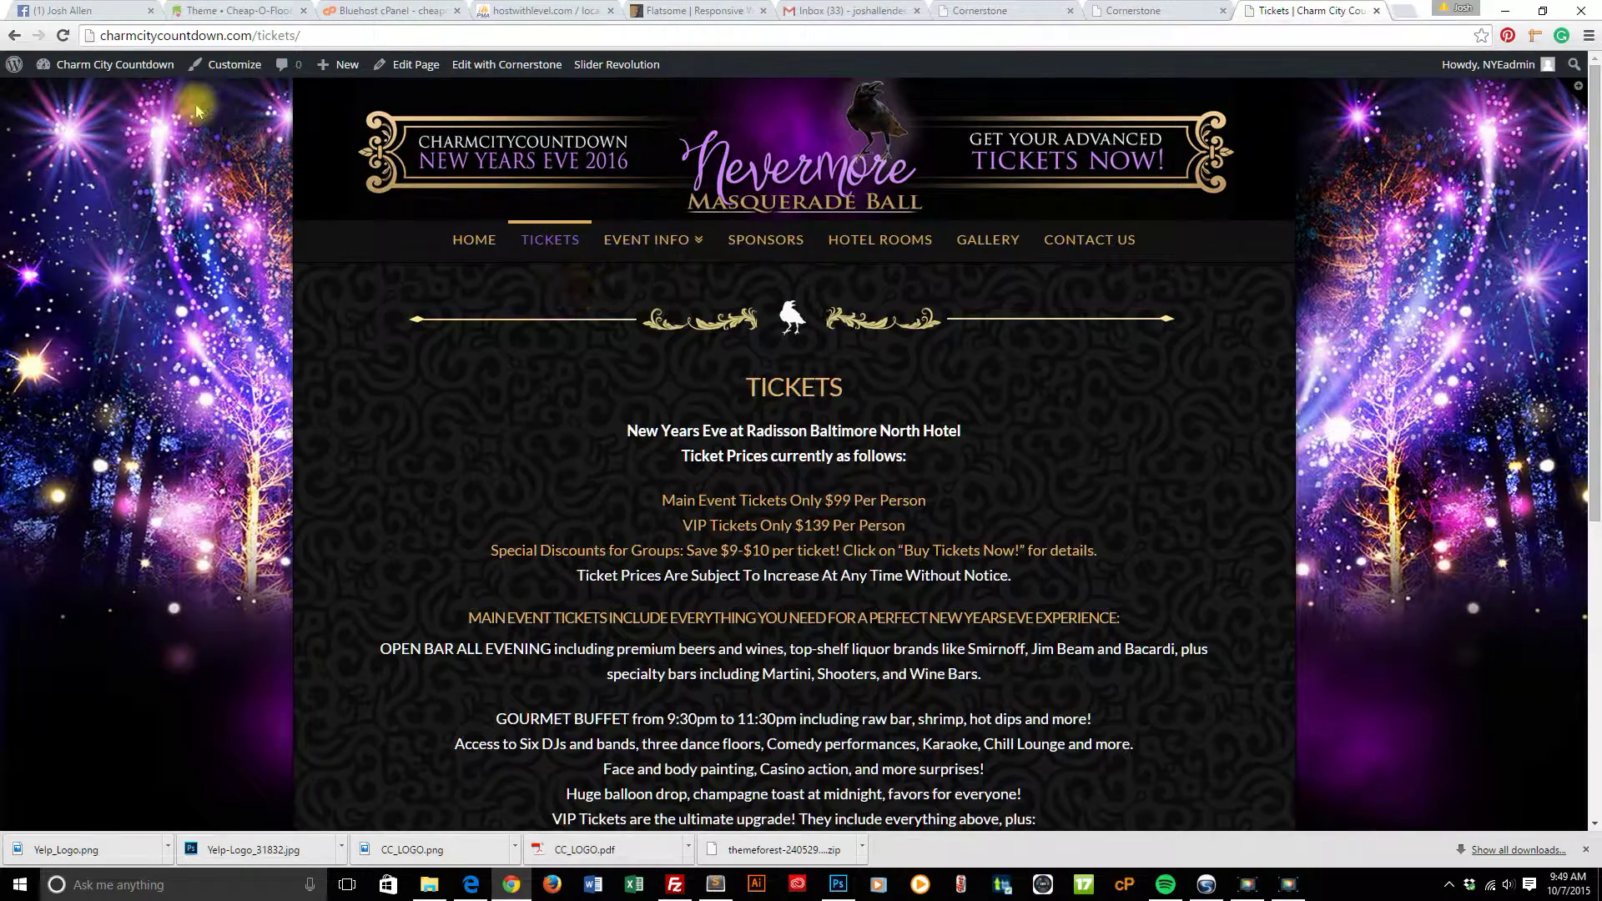
left_click(532, 67)
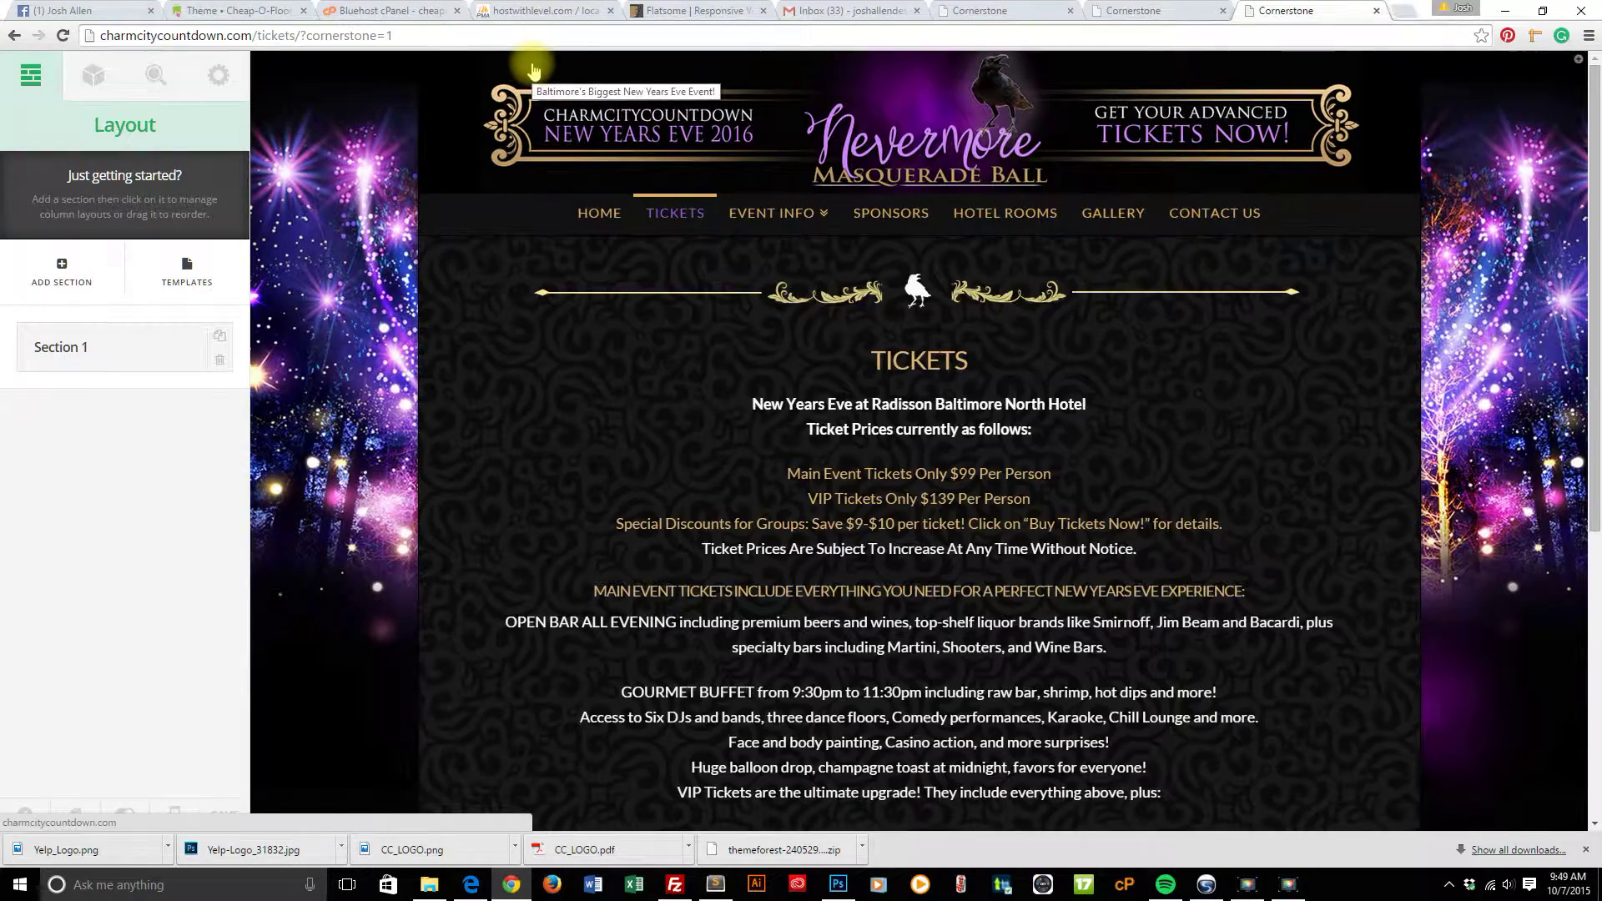
- Look over the Tickets page and open its "Charm City Countdown 2016" text block and its ticket prices text block in the editor
scroll(876, 421, "down", 5)
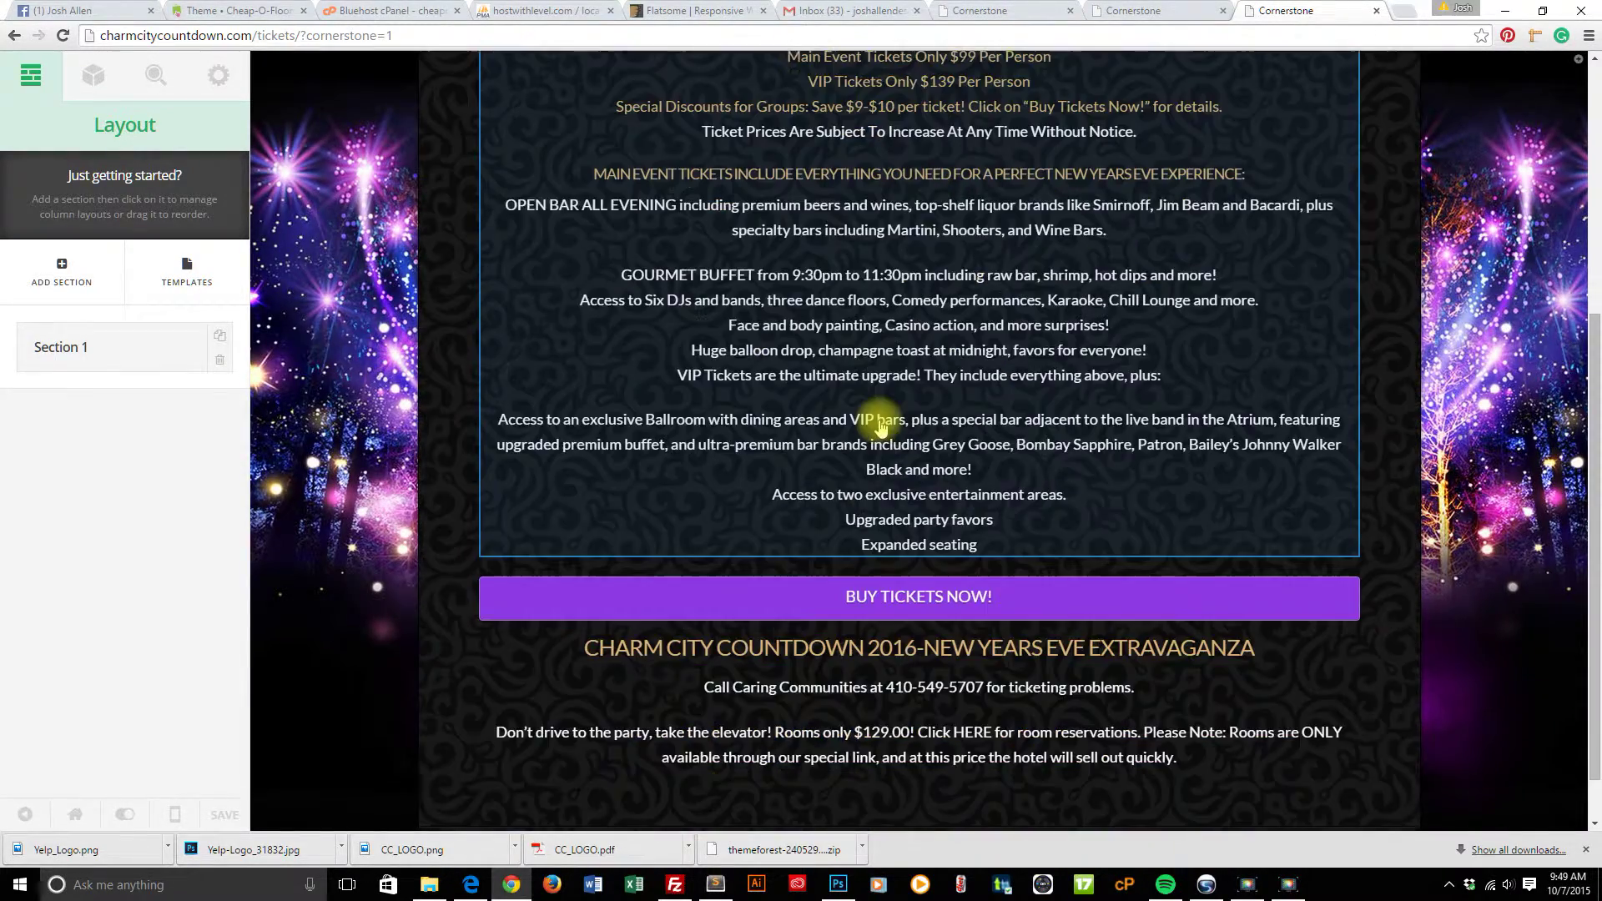
scroll(942, 584, "down", 1)
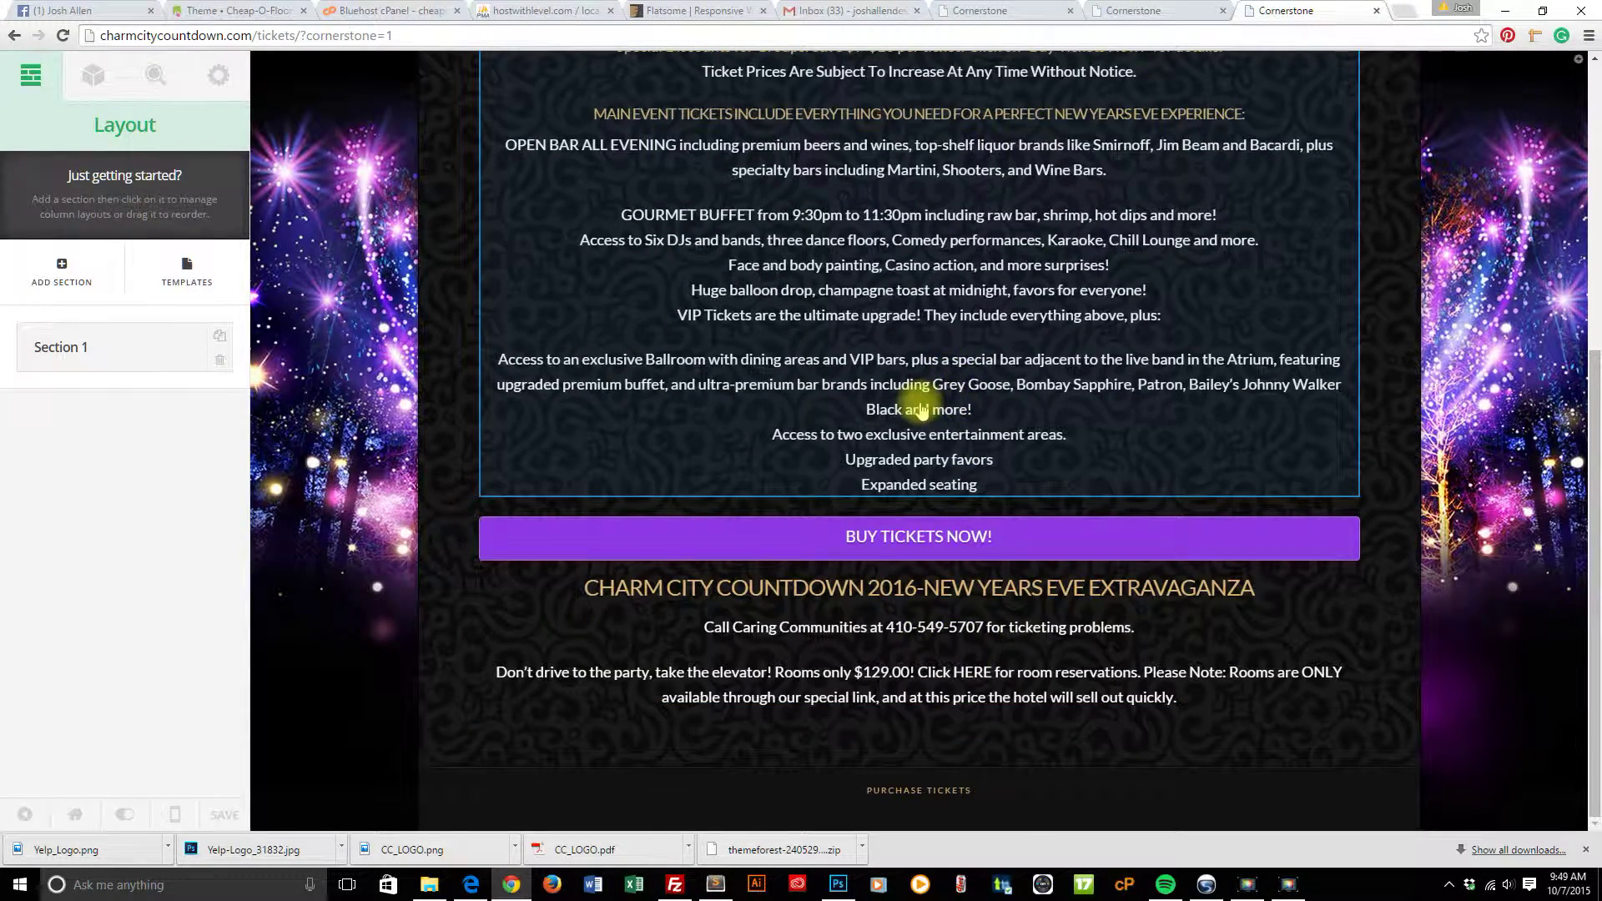
scroll(920, 410, "up", 2)
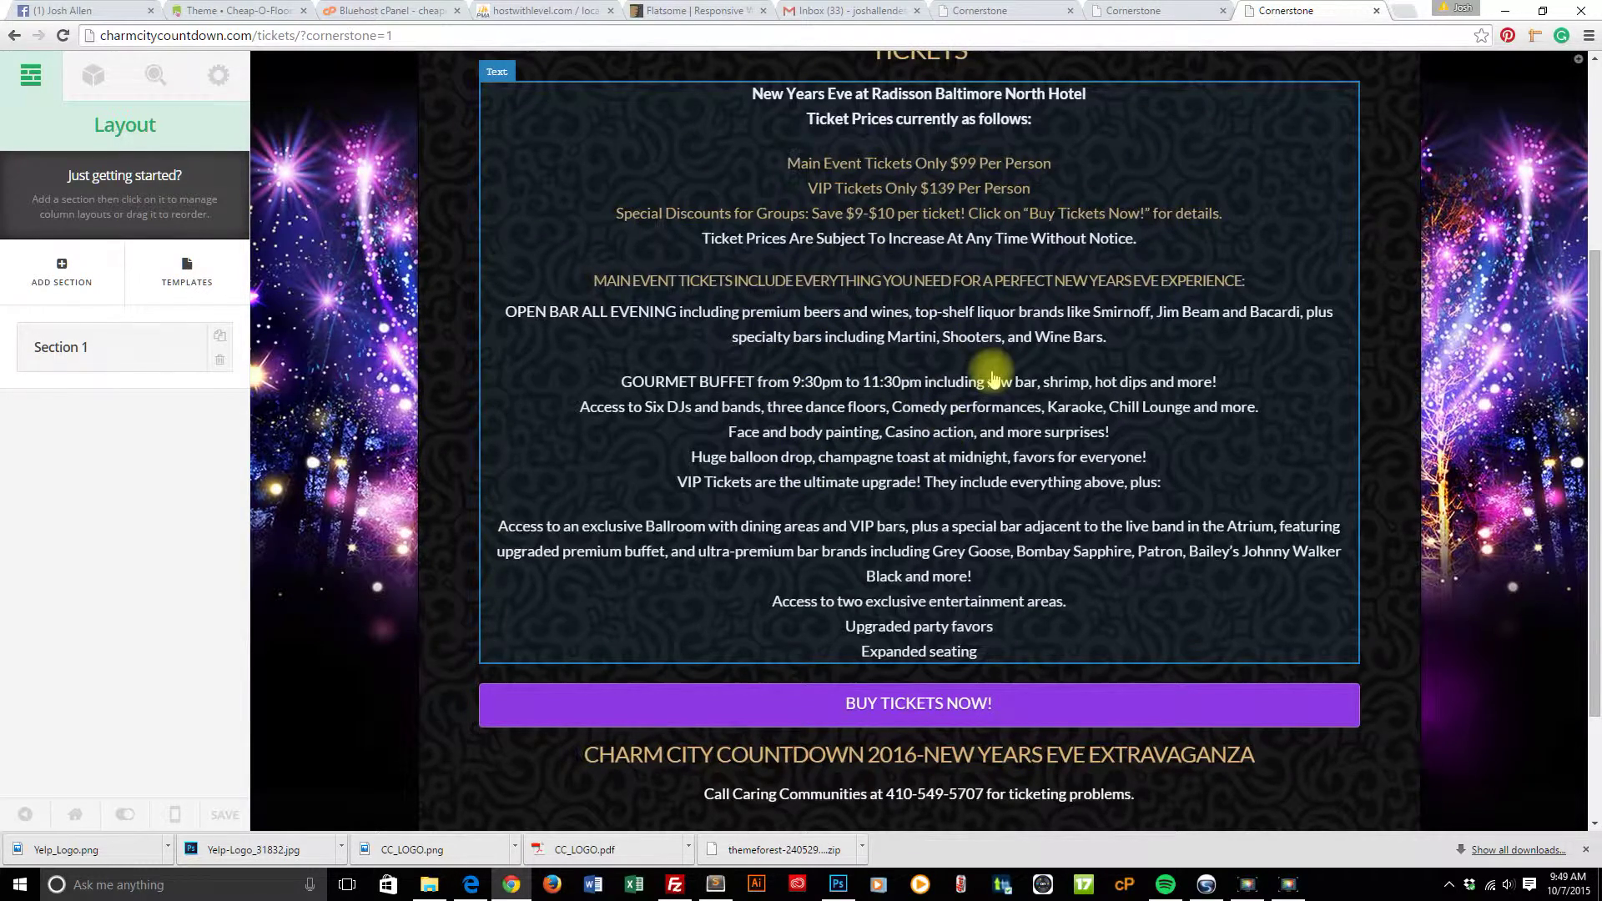
scroll(990, 380, "up", 1)
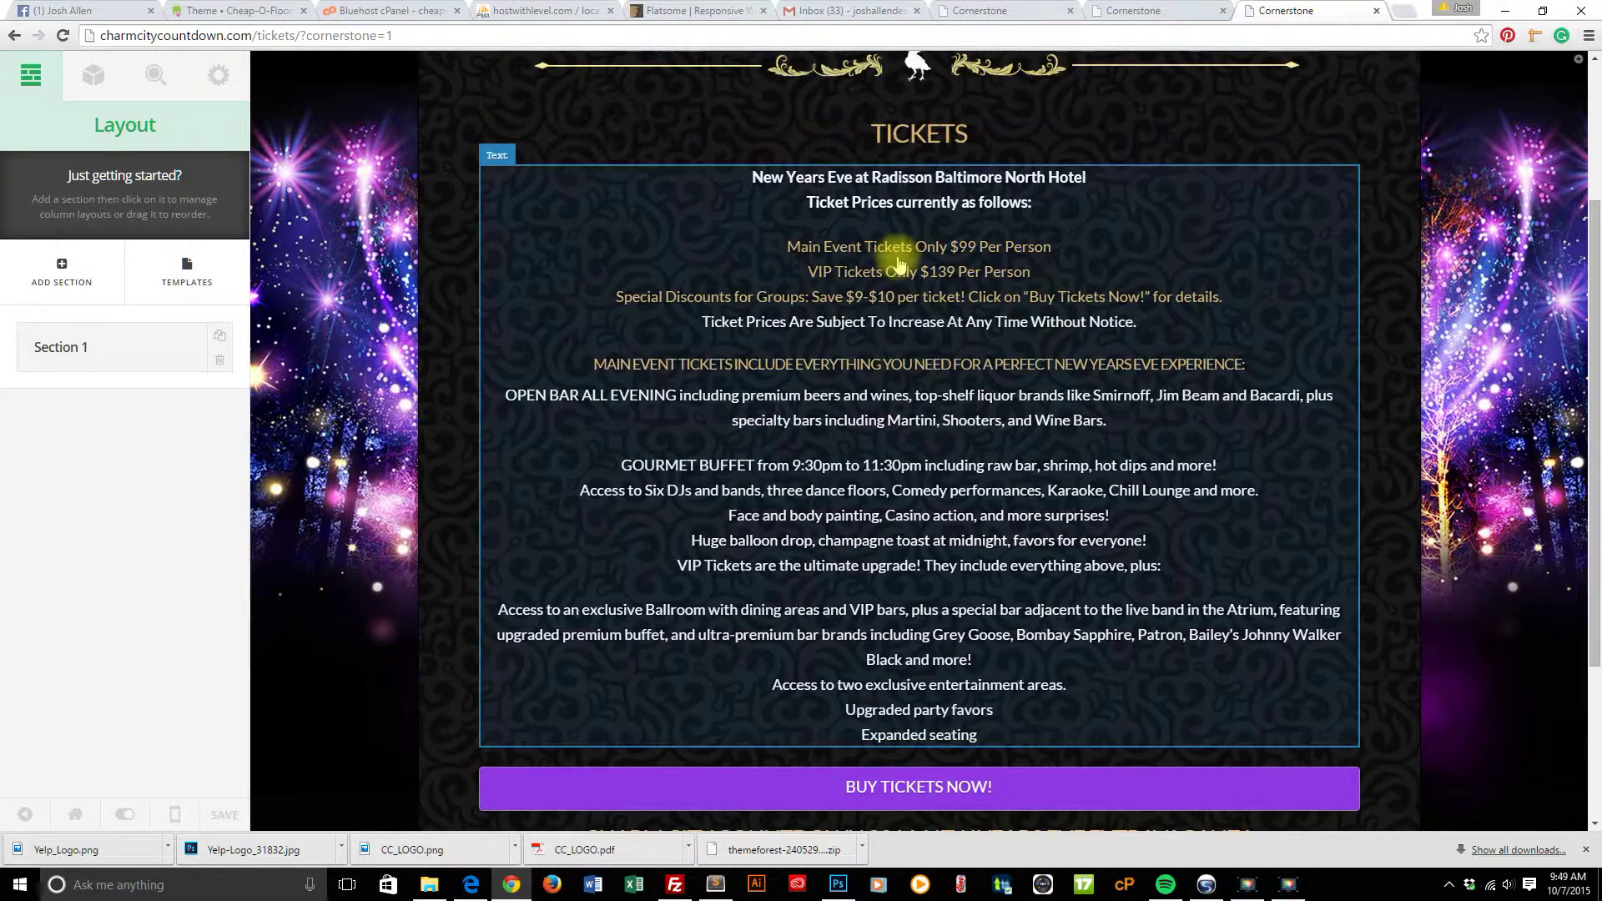
scroll(901, 263, "down", 3)
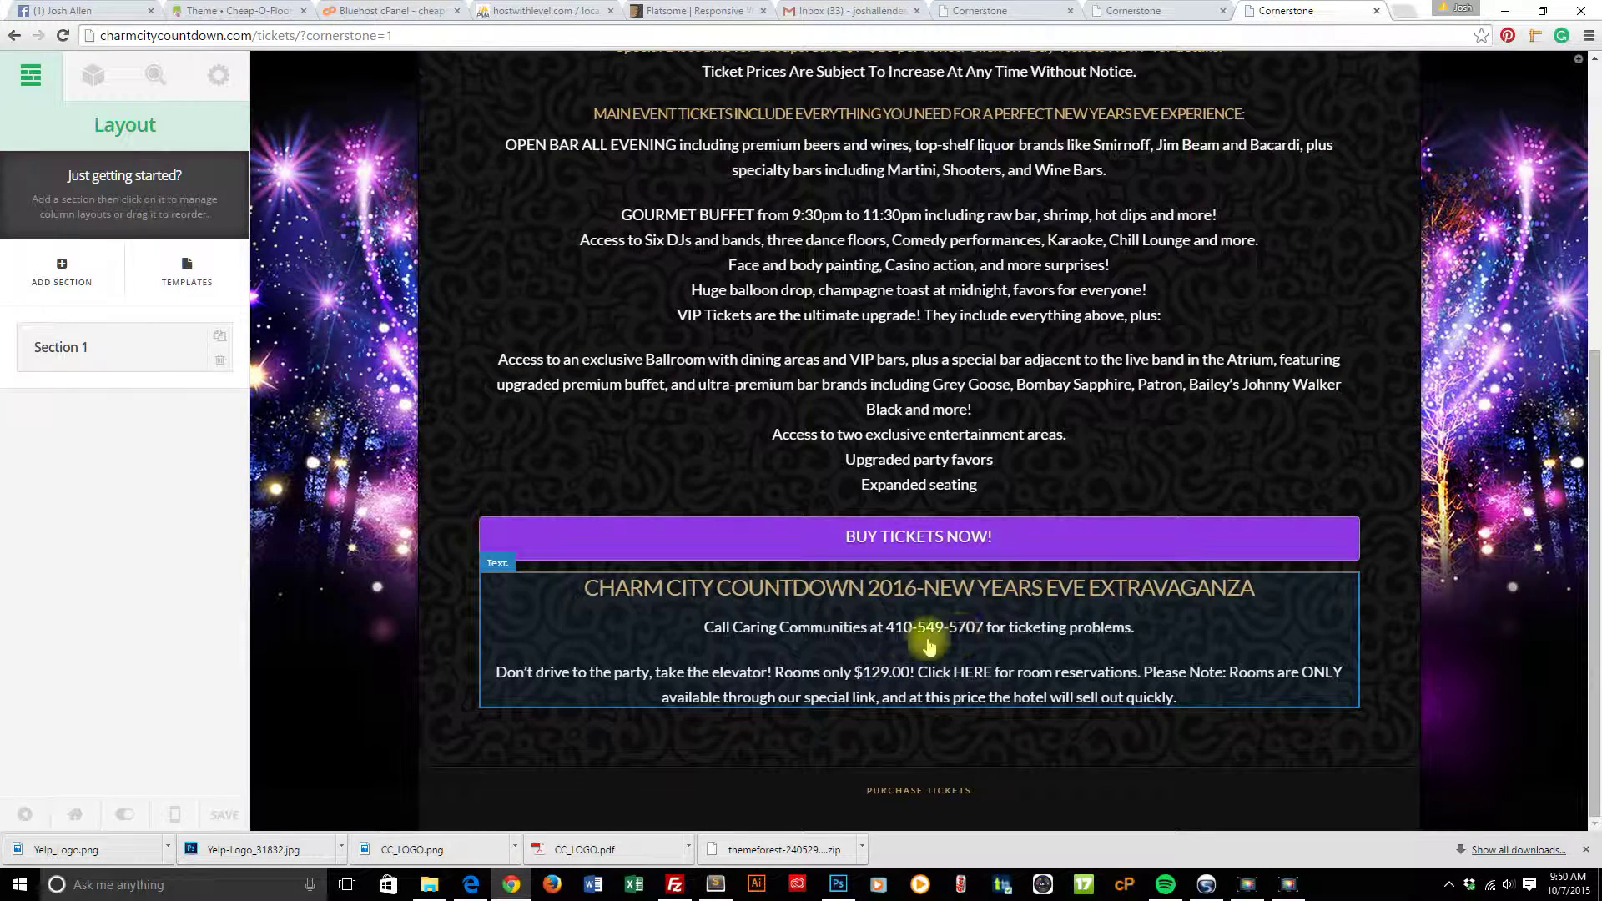
left_click(950, 635)
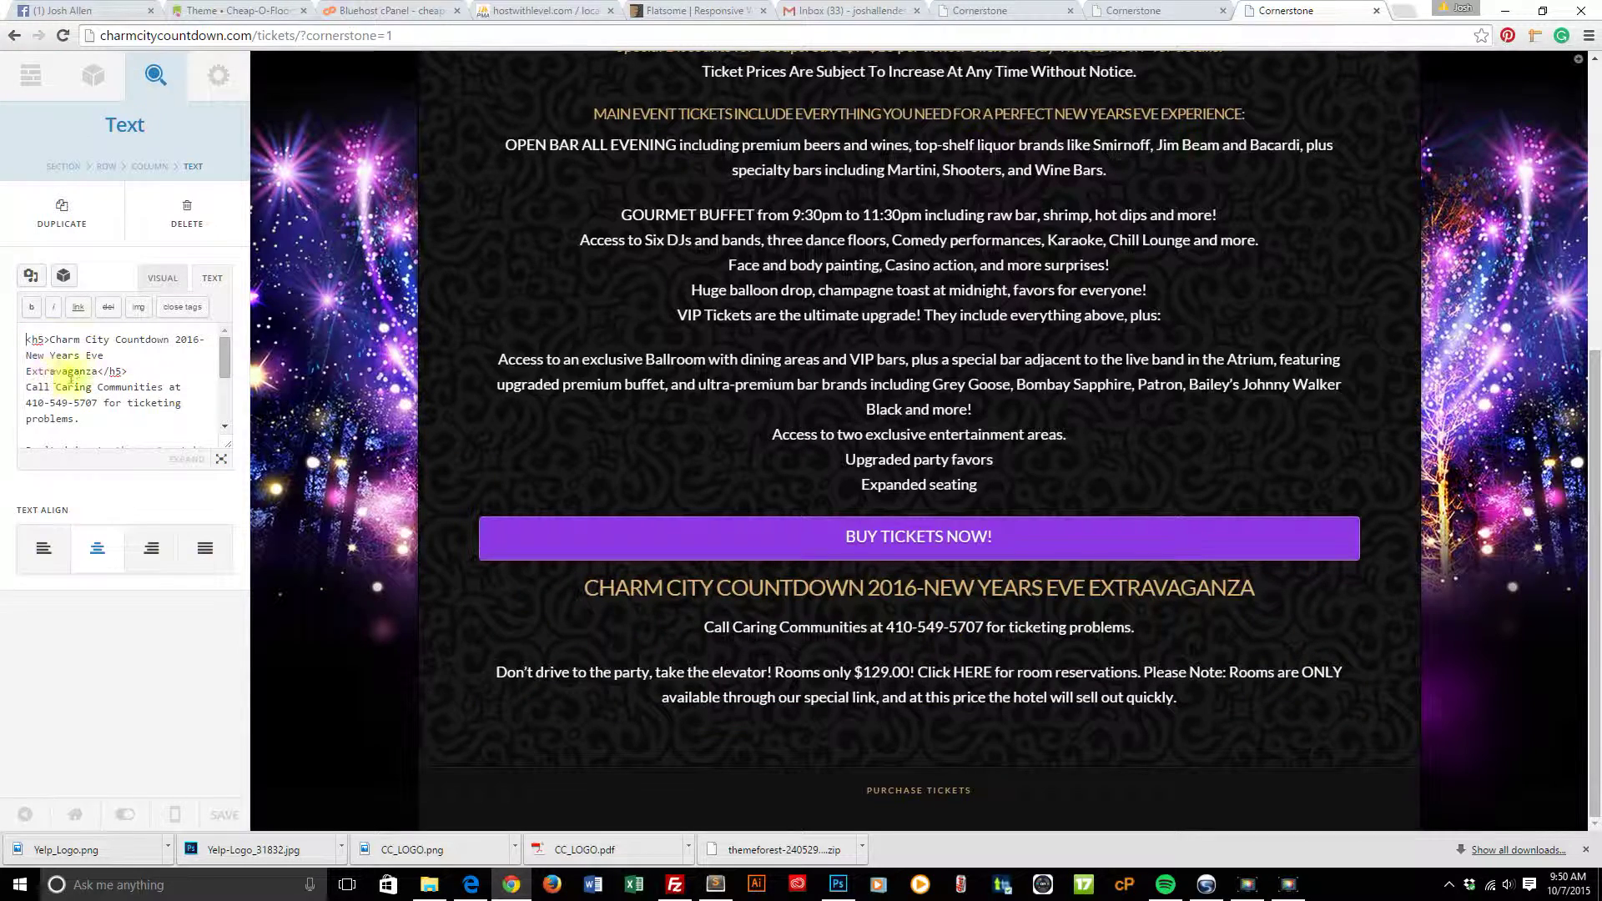
left_click(864, 311)
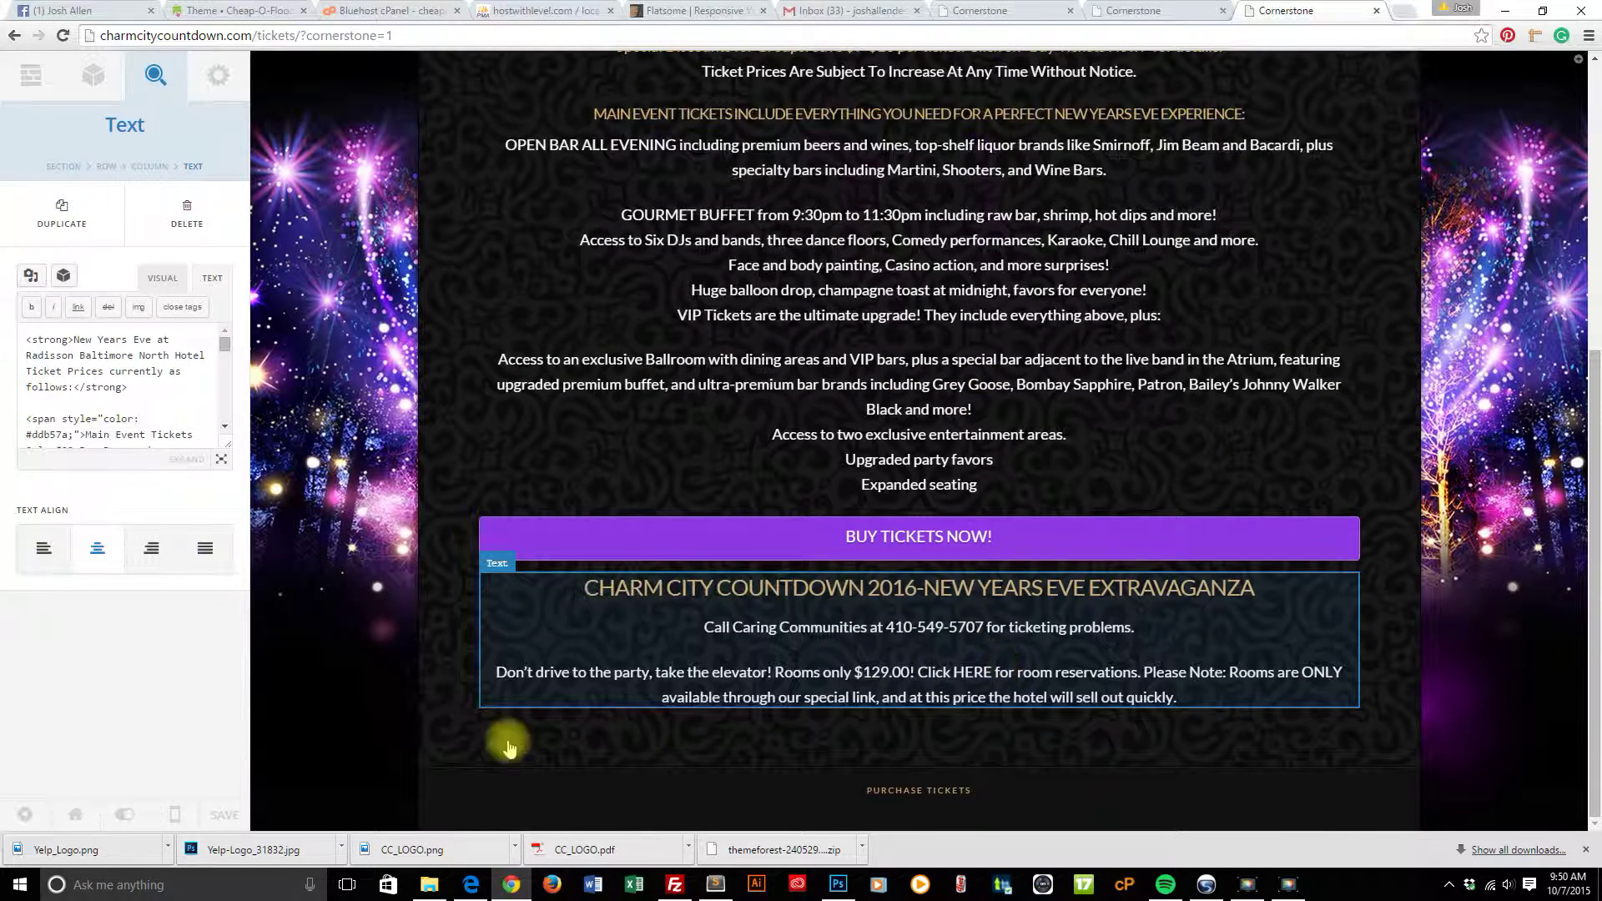
left_click(1290, 886)
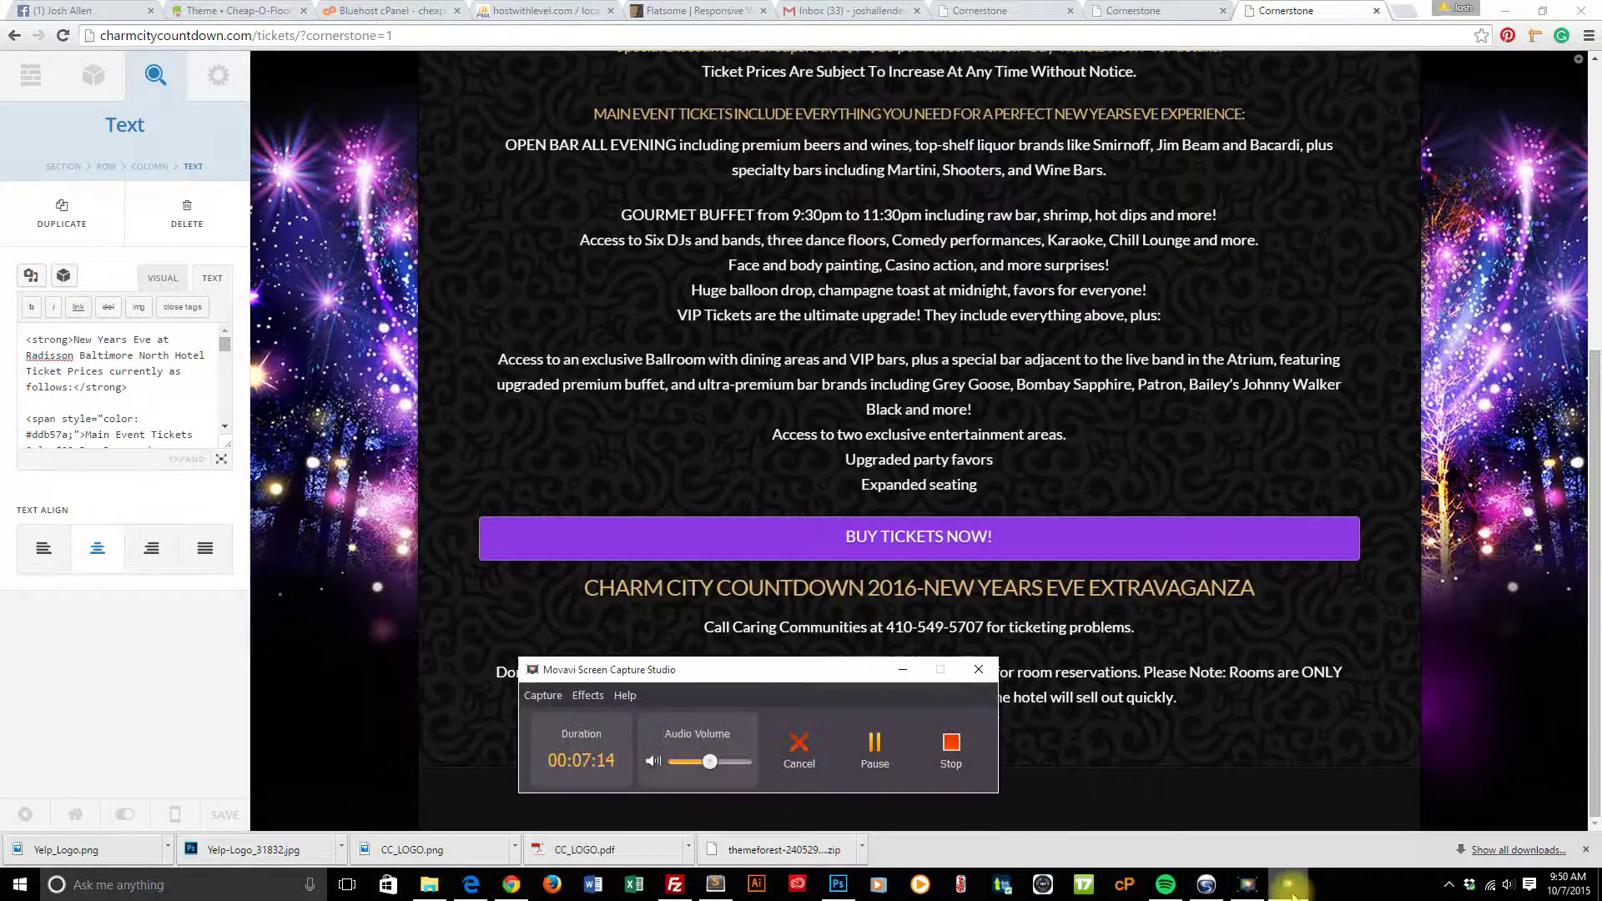